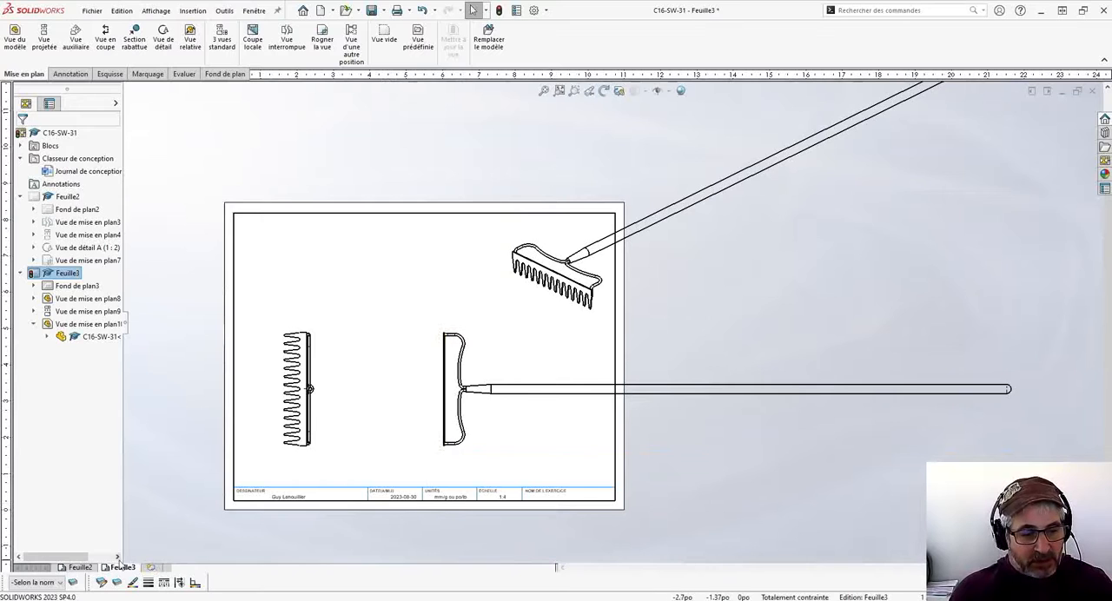
- Break the long-handled rake view on sheet Feuille3 with two vertical break lines, one near each end of the handle
left_click(84, 569)
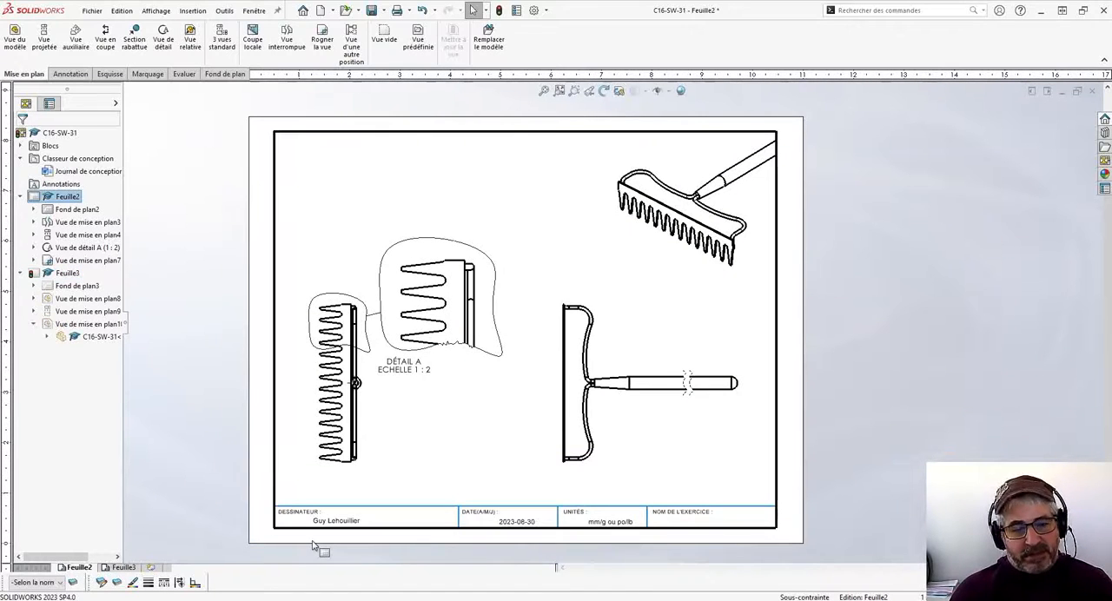
left_click(123, 568)
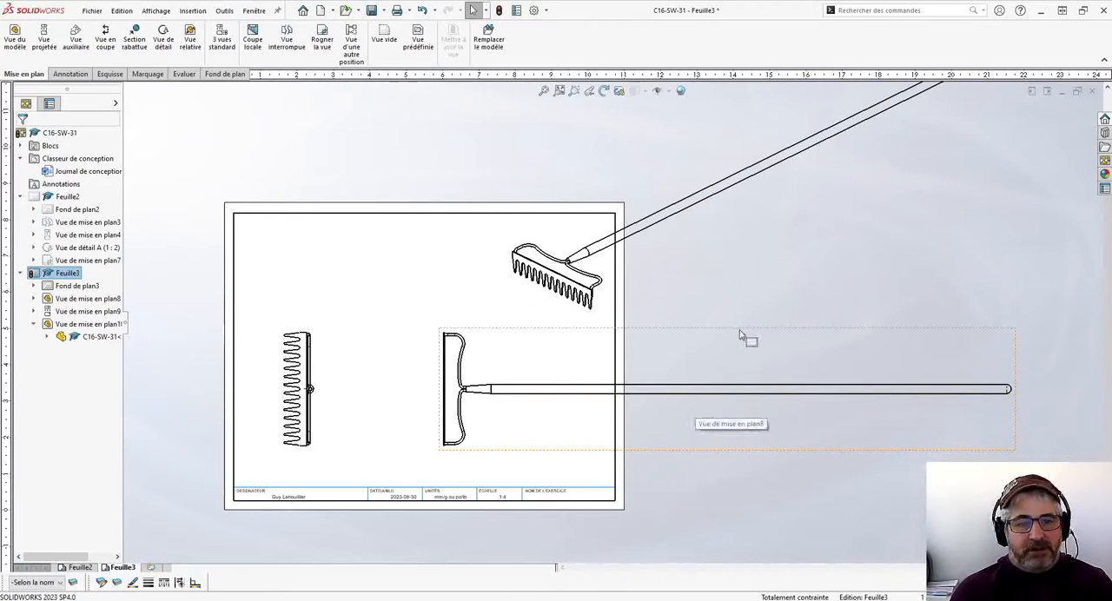
left_click(286, 40)
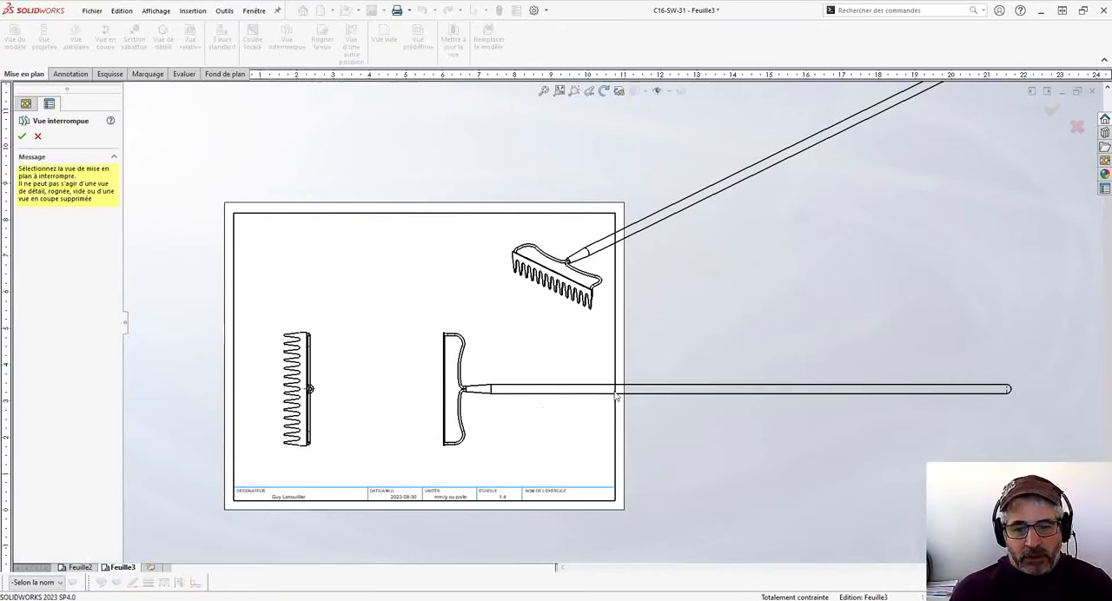
left_click(573, 399)
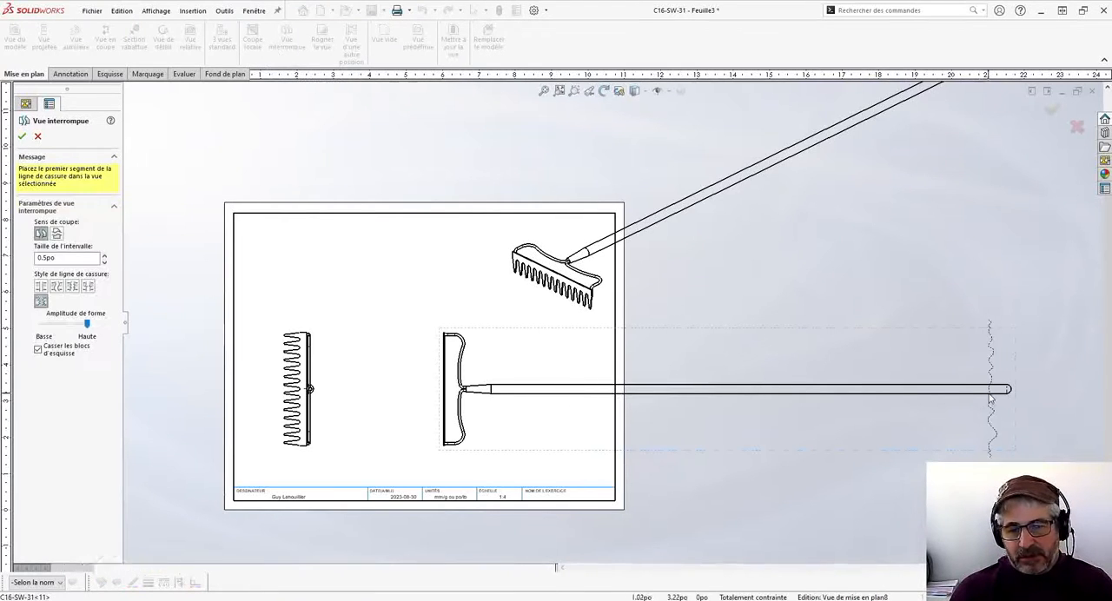
left_click(534, 408)
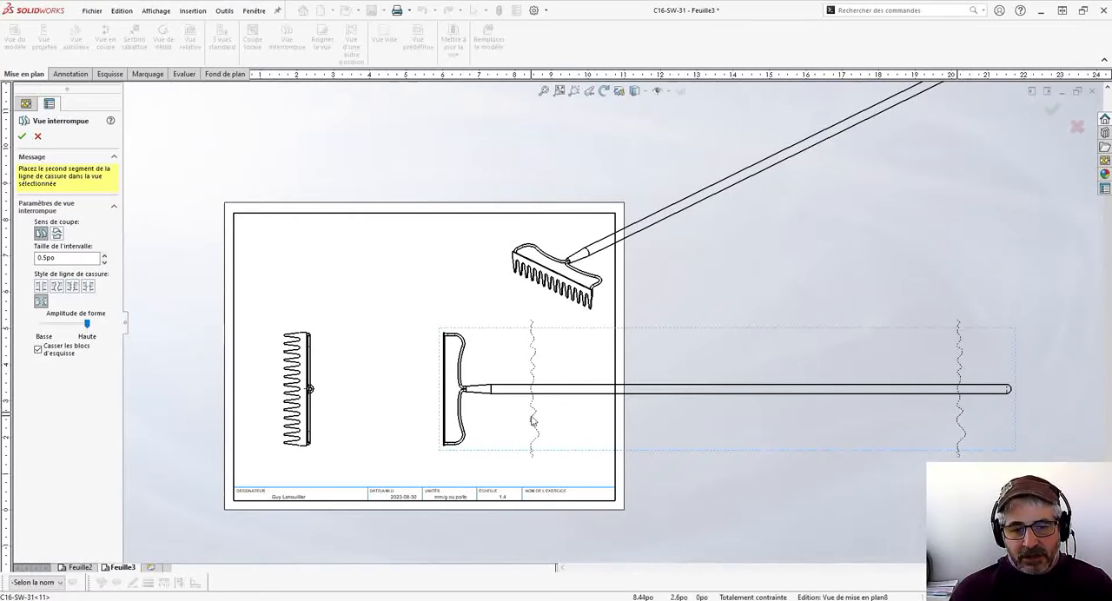
left_click(532, 421)
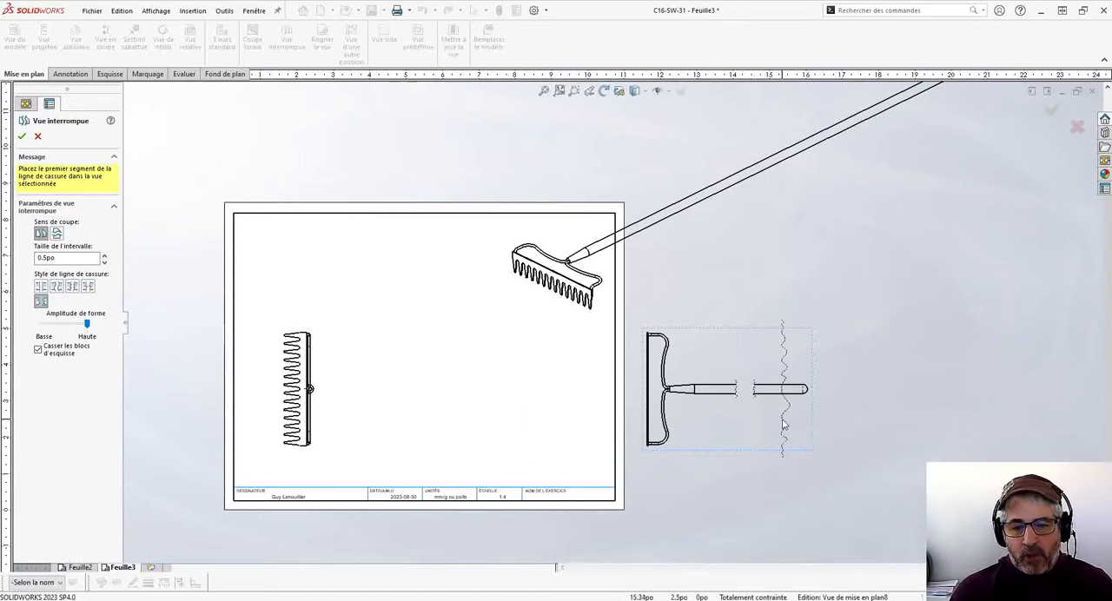
- Add a second break near the rounded end of the handle and set the break gap to 0.125 po
left_click(773, 426)
left_click(785, 421)
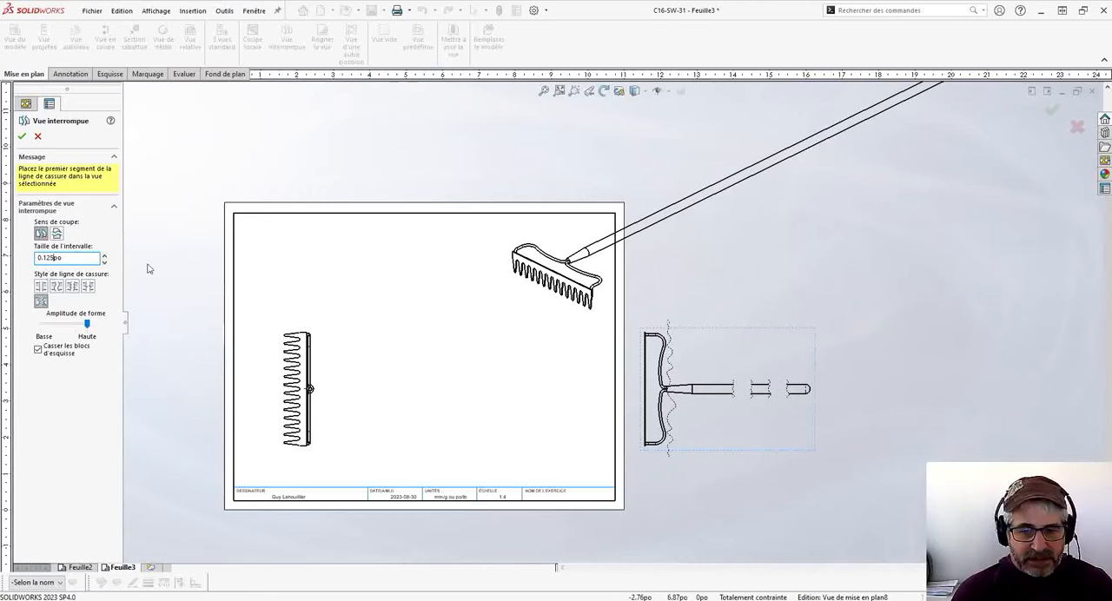
left_click(54, 285)
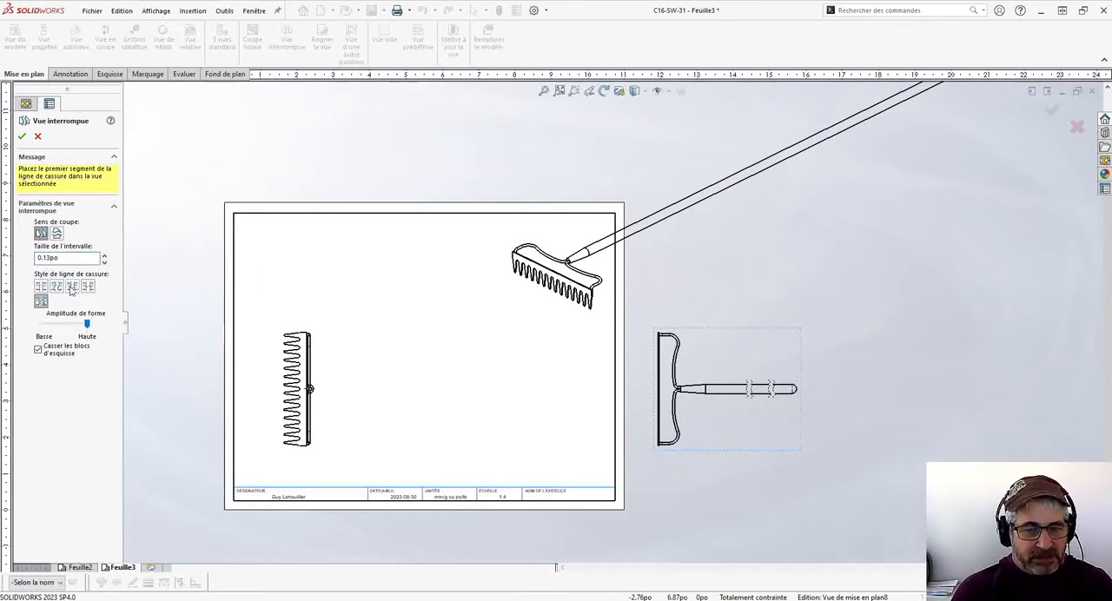
- Preview the zigzag, straight and curved break line styles, restore the jagged style, and accept the broken view
left_click(72, 286)
scroll(779, 408, "down", 3)
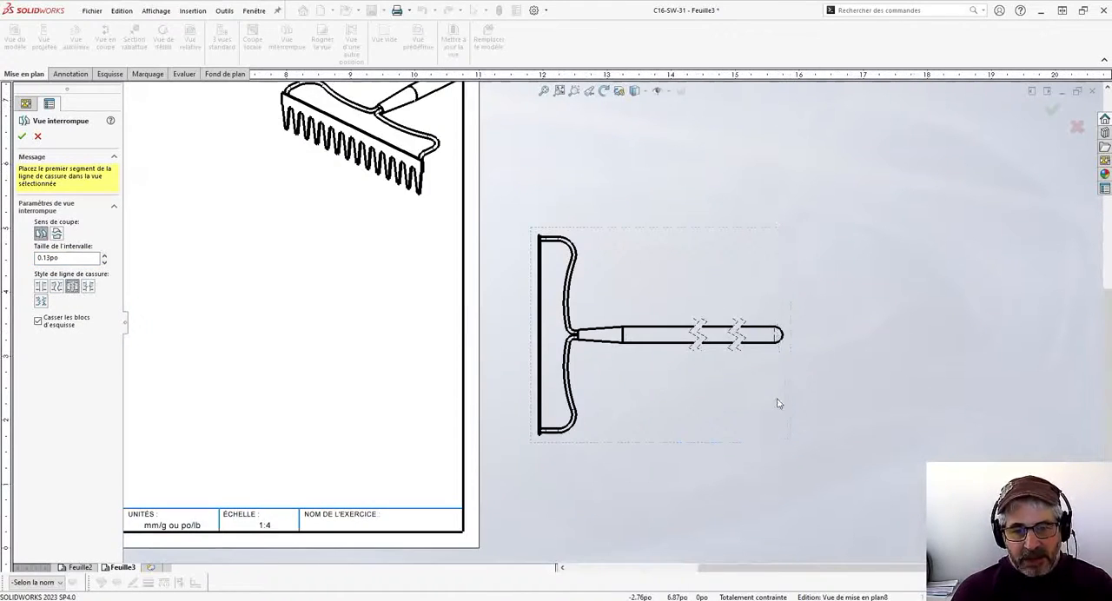
scroll(779, 404, "down", 3)
left_click(88, 286)
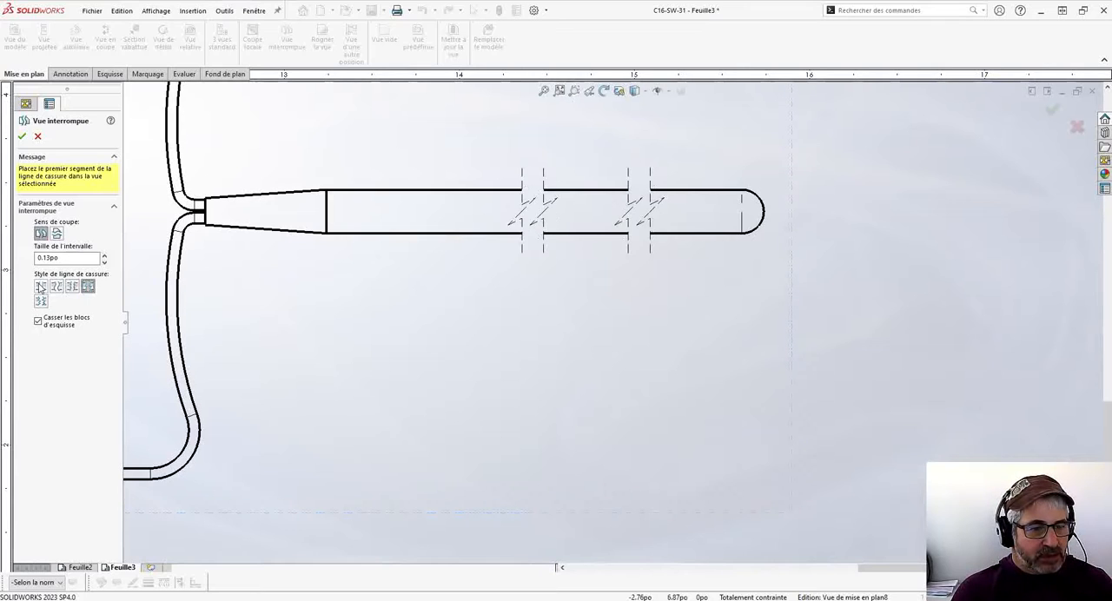
left_click(40, 287)
left_click(57, 286)
left_click(72, 285)
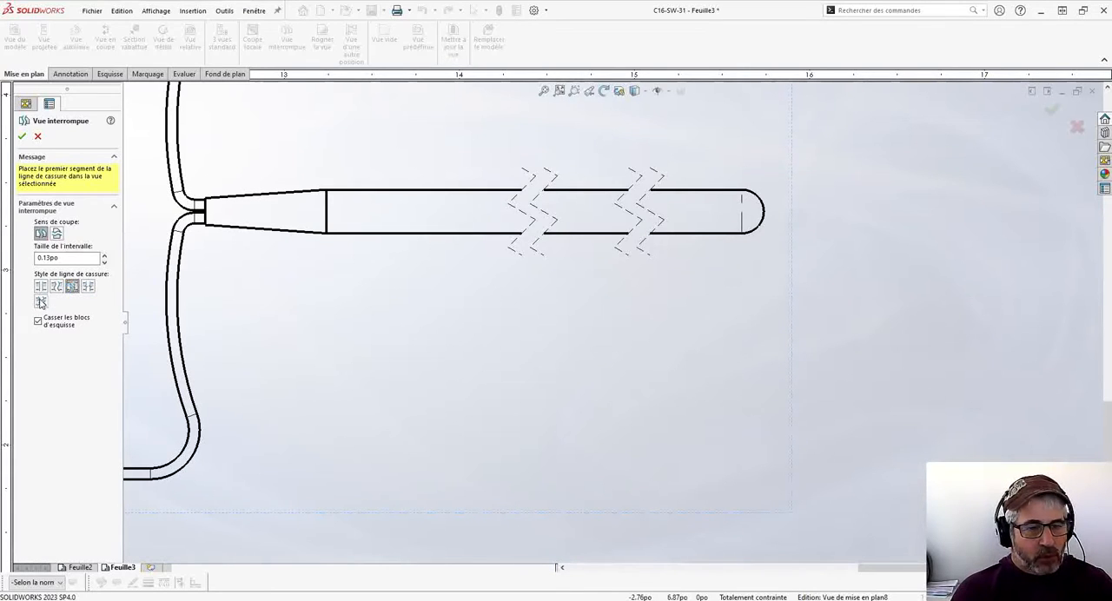
left_click(41, 300)
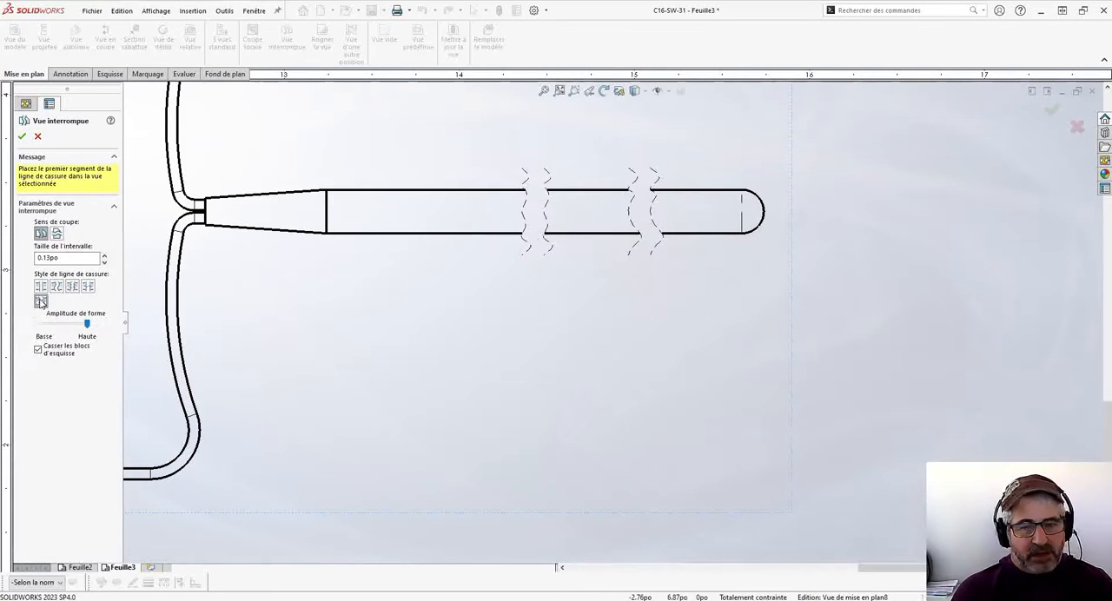
left_click(22, 136)
- Move the broken rake view back inside the sheet border, in line with the side view
scroll(618, 300, "up", 4)
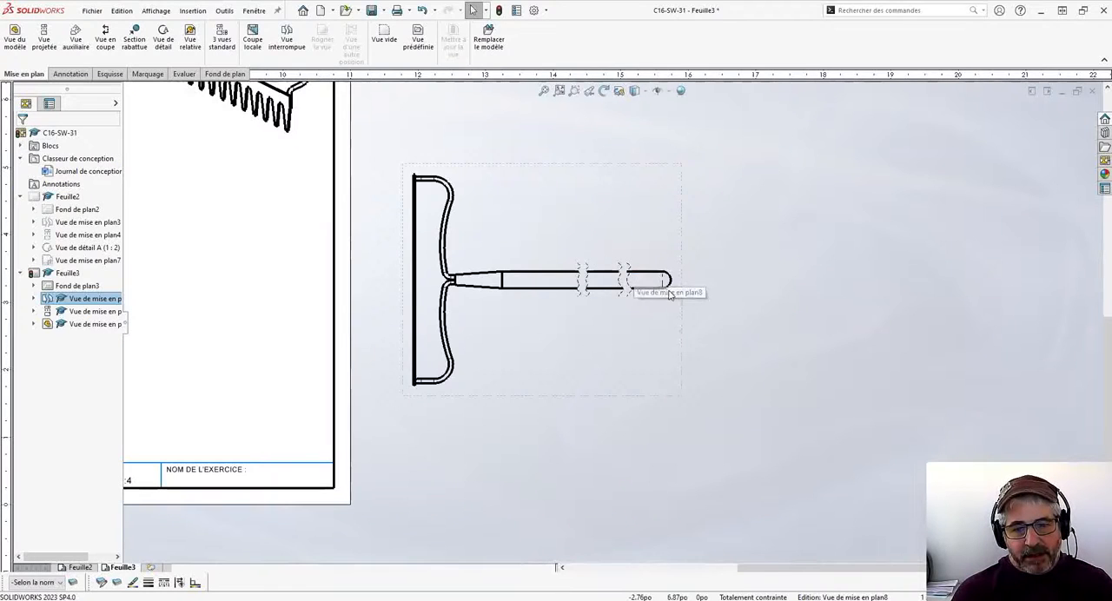
scroll(802, 317, "up", 5)
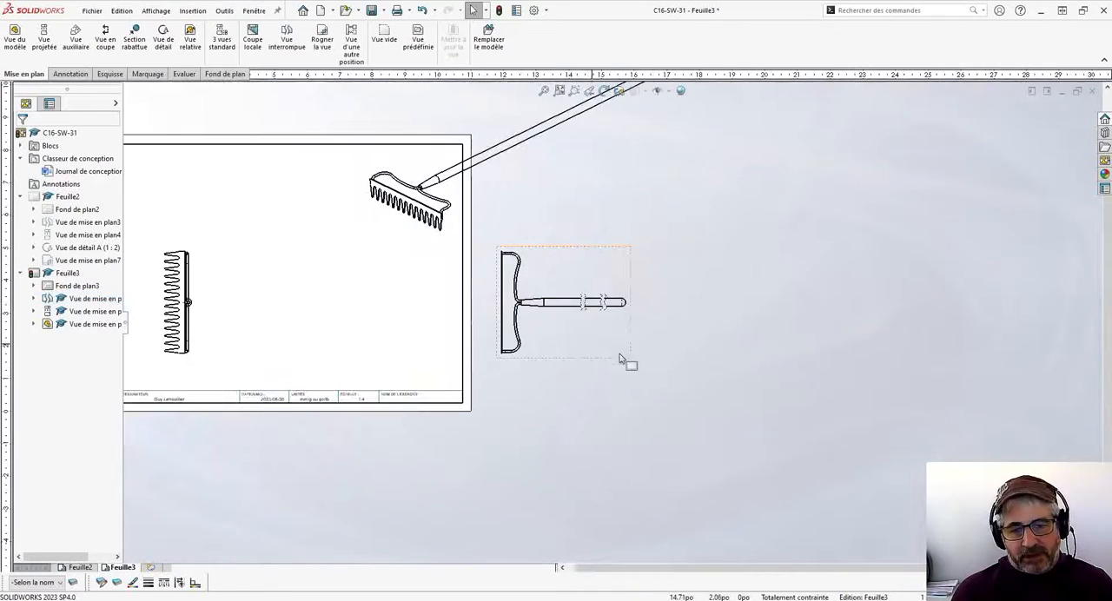
left_click_drag(665, 339, 474, 341)
scroll(474, 341, "down", 2)
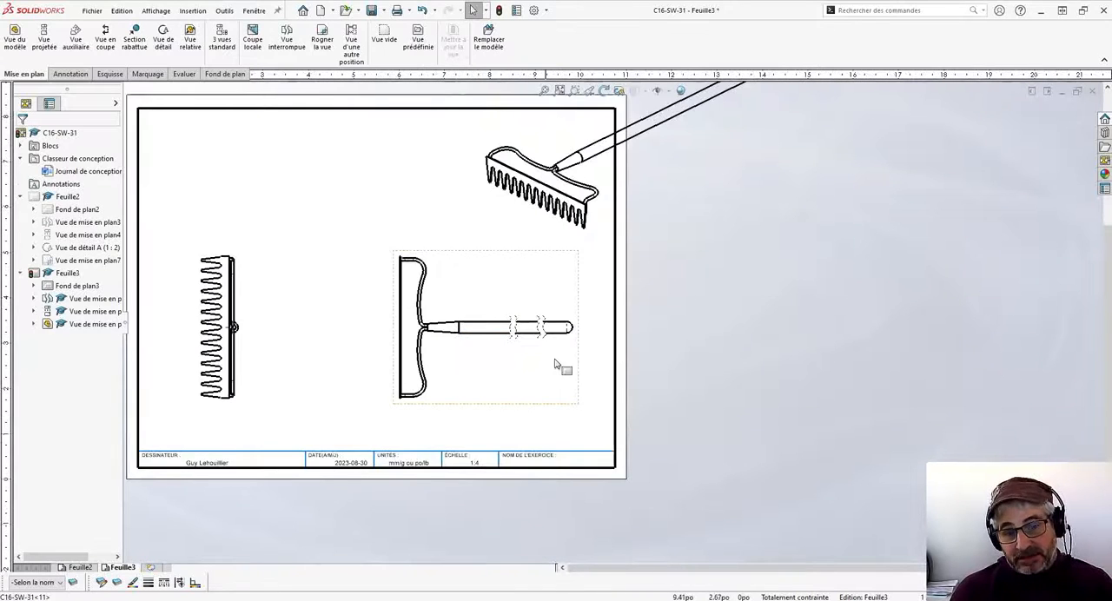
- Delete the second break, the one closest to the handle's rounded end
left_click(541, 330)
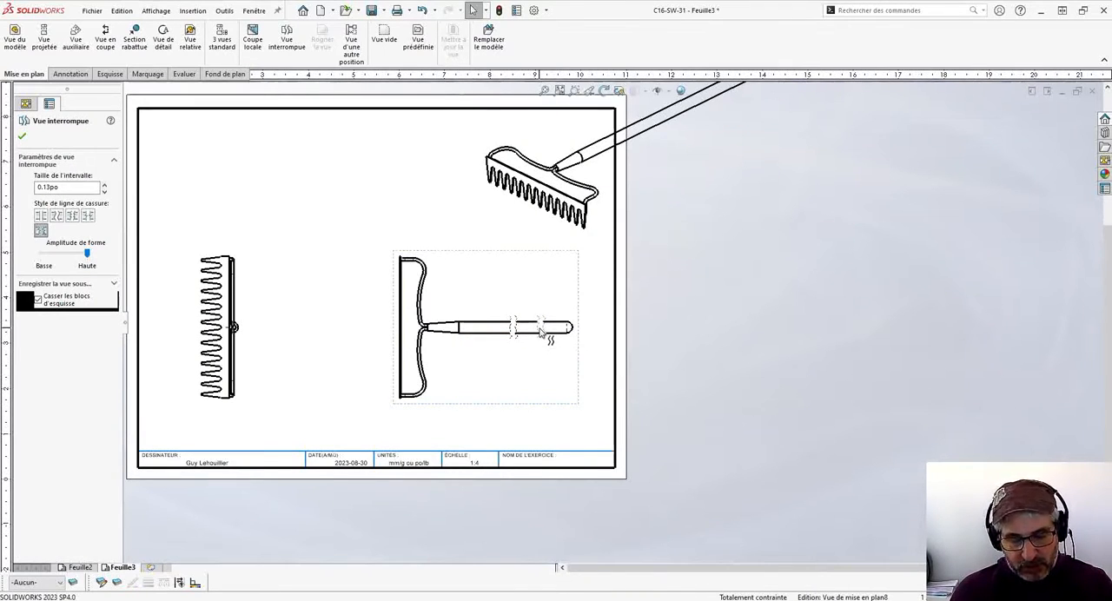
key("Delete")
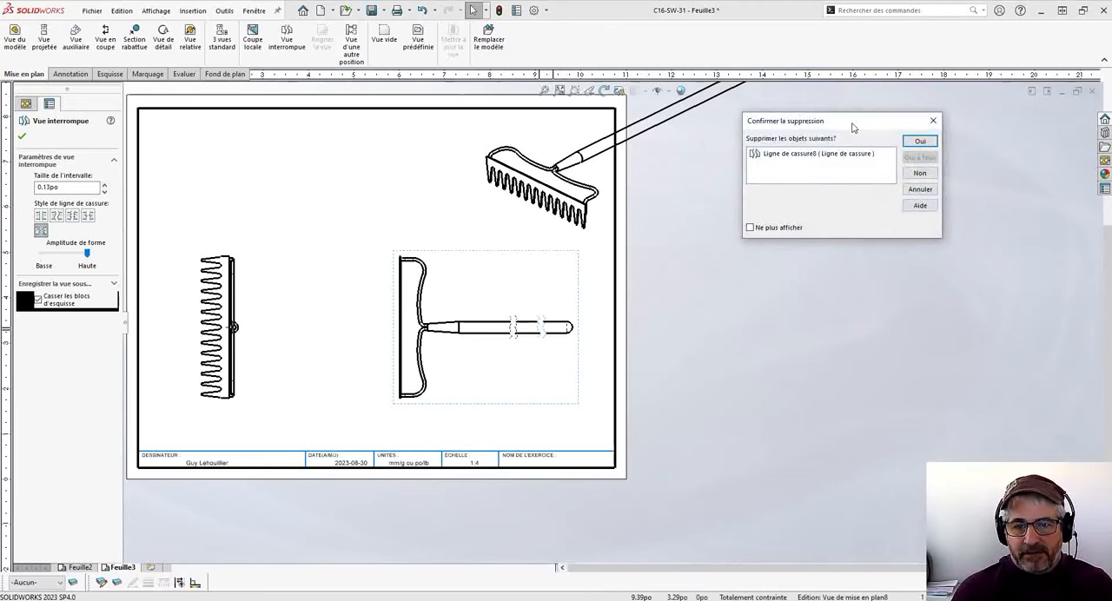
left_click(875, 169)
scroll(600, 335, "down", 3)
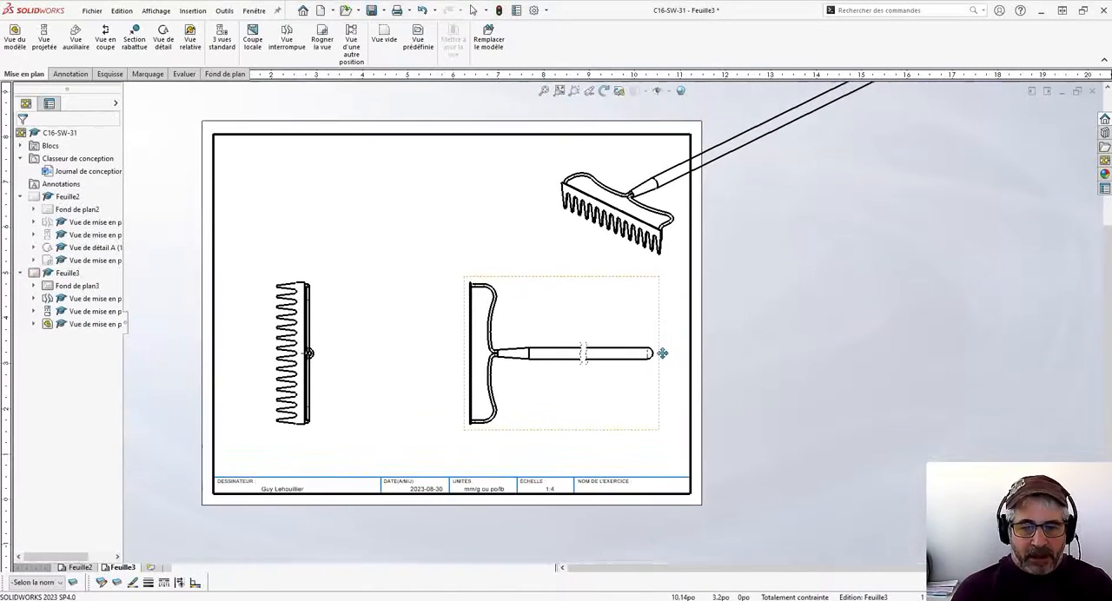
- Sketch a corner rectangle around the rake head in the isometric view, reaching the upper-right corner of the sheet border
scroll(695, 321, "up", 3)
scroll(720, 266, "down", 5)
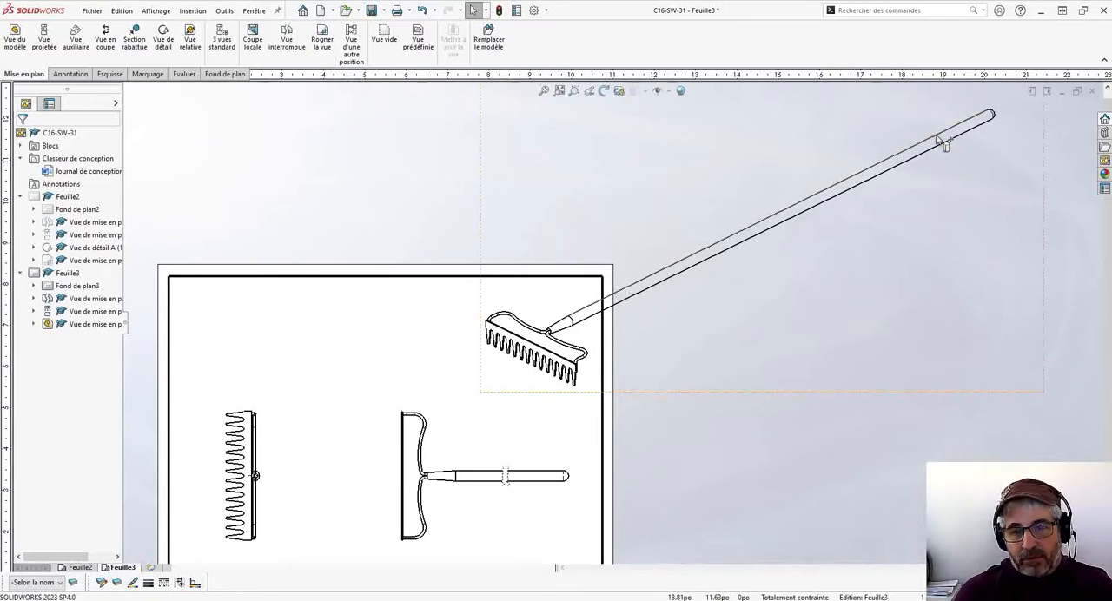
middle_click_drag(582, 276, 593, 213)
scroll(701, 315, "down", 1)
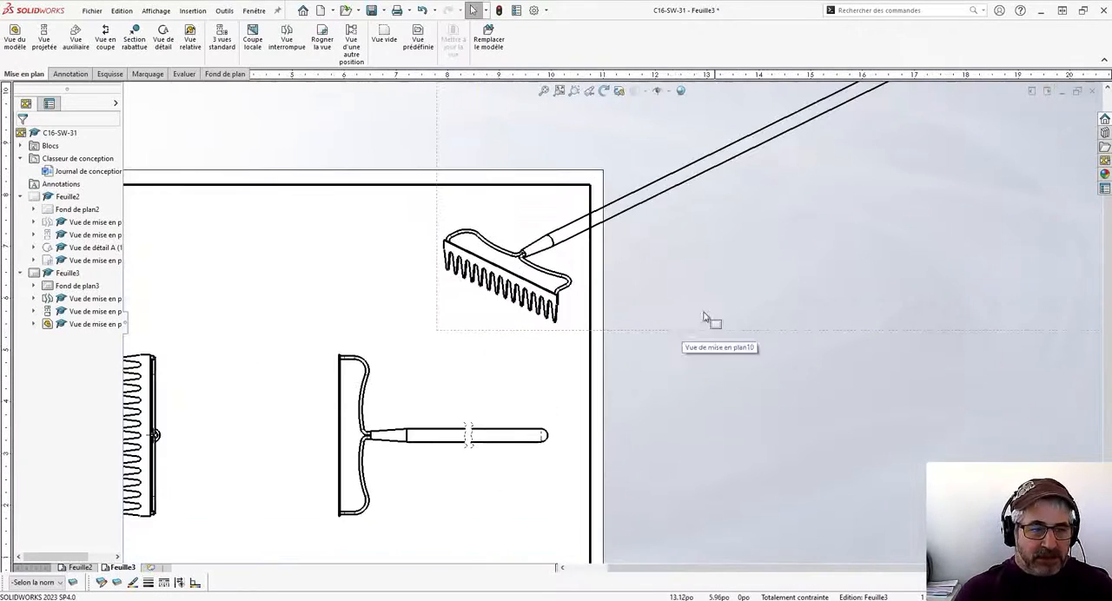
mouse_move(721, 271)
middle_mouse_down()
mouse_move(768, 316)
mouse_move(773, 264)
middle_mouse_up()
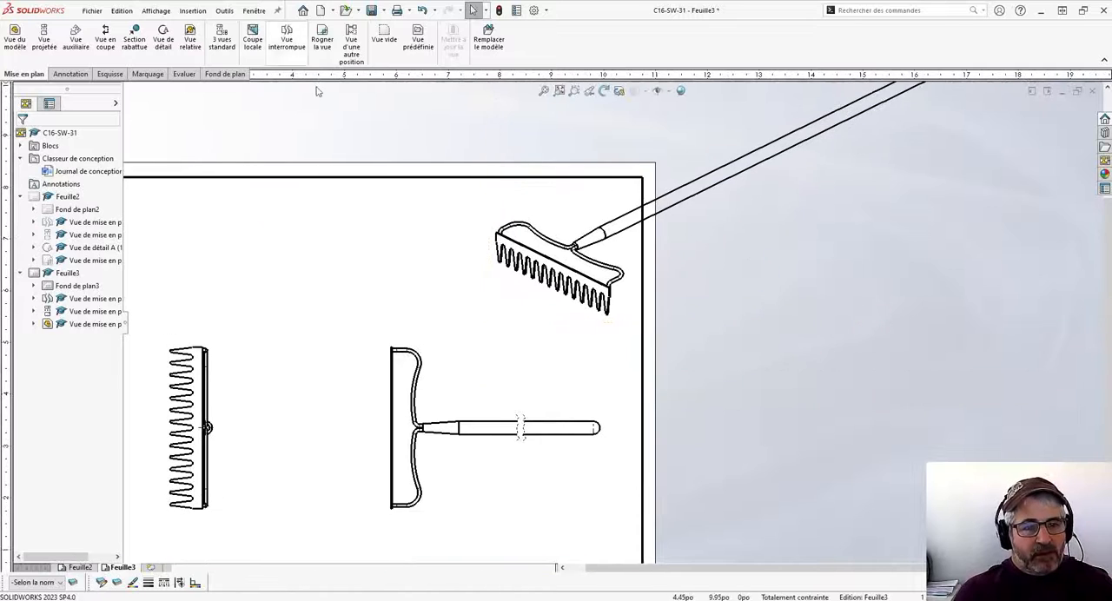
left_click(322, 41)
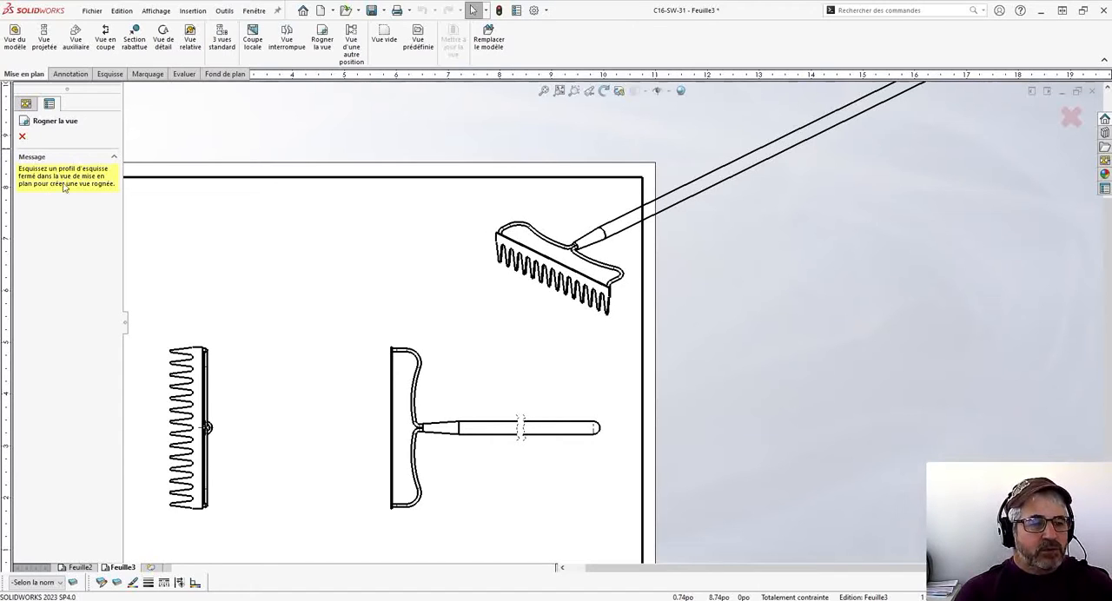
left_click(109, 75)
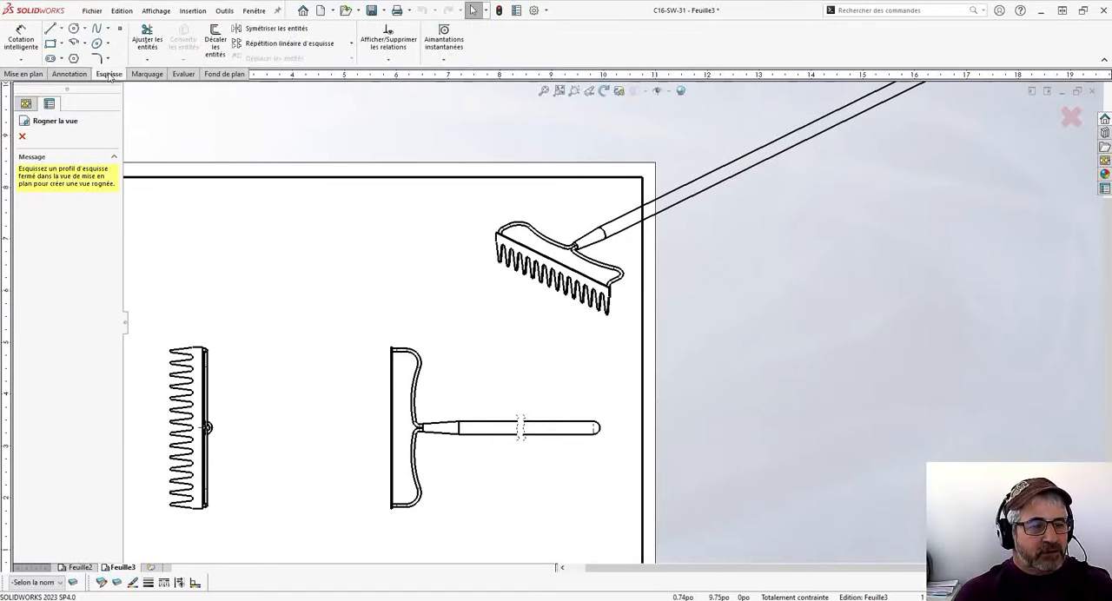
left_click(52, 43)
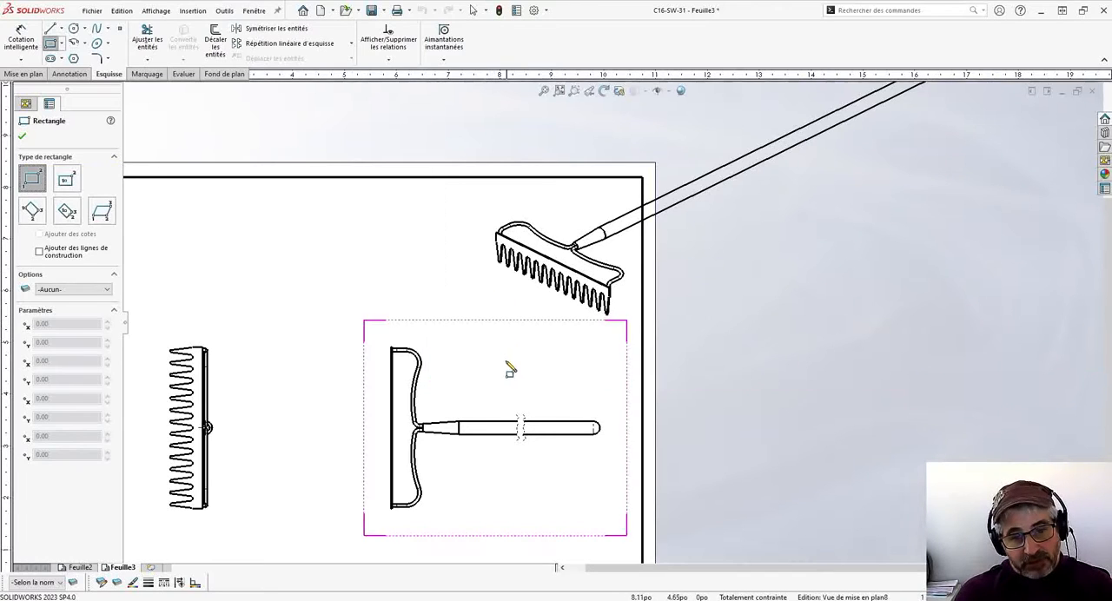
left_click(488, 317)
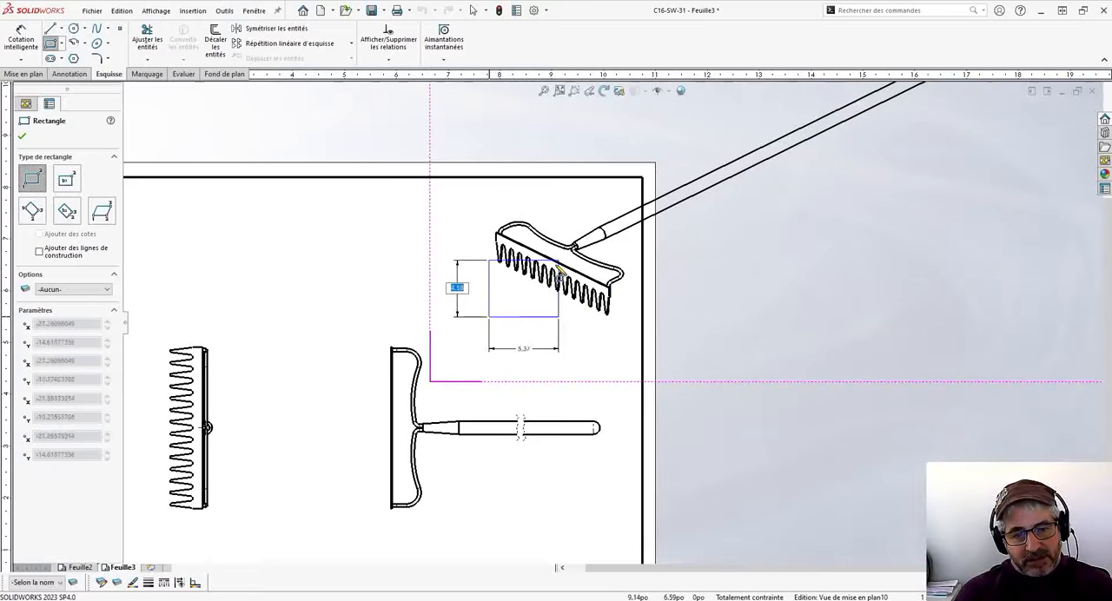
left_click(644, 179)
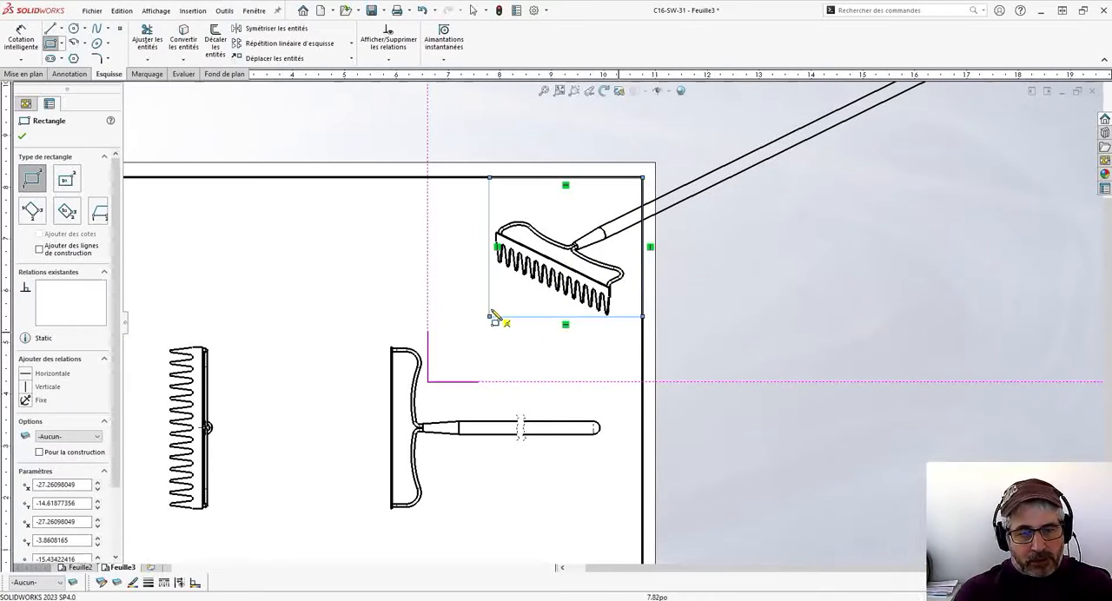
- Stretch the rectangle outward from its lower-left corner to about 12 po tall
key("Escape")
left_click_drag(490, 318, 472, 331)
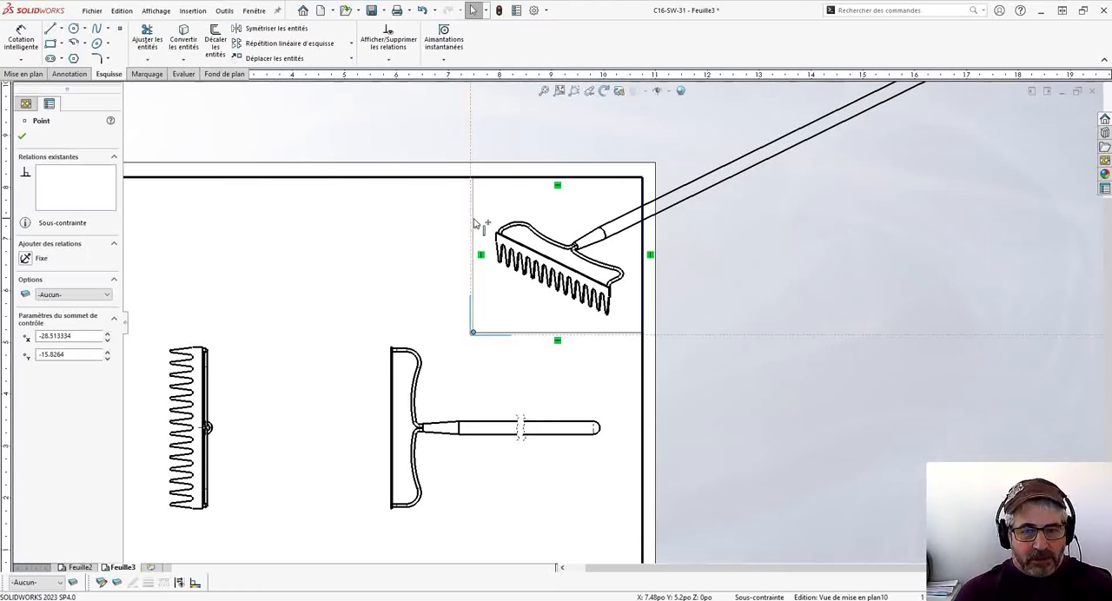
left_click(445, 167)
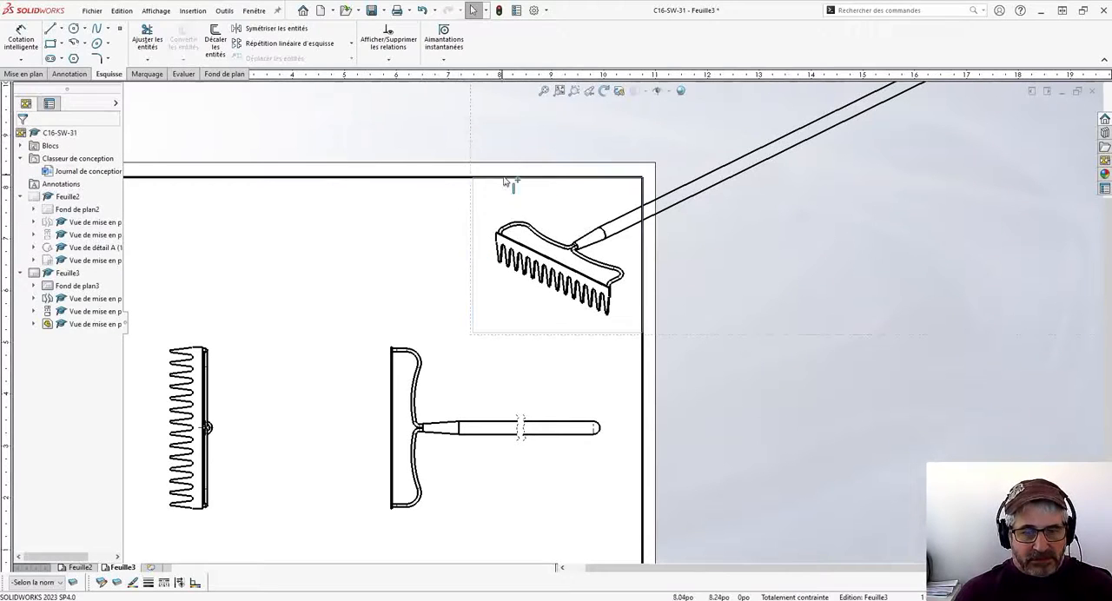
- Crop the isometric rake view to the sketched rectangle
left_click(472, 210)
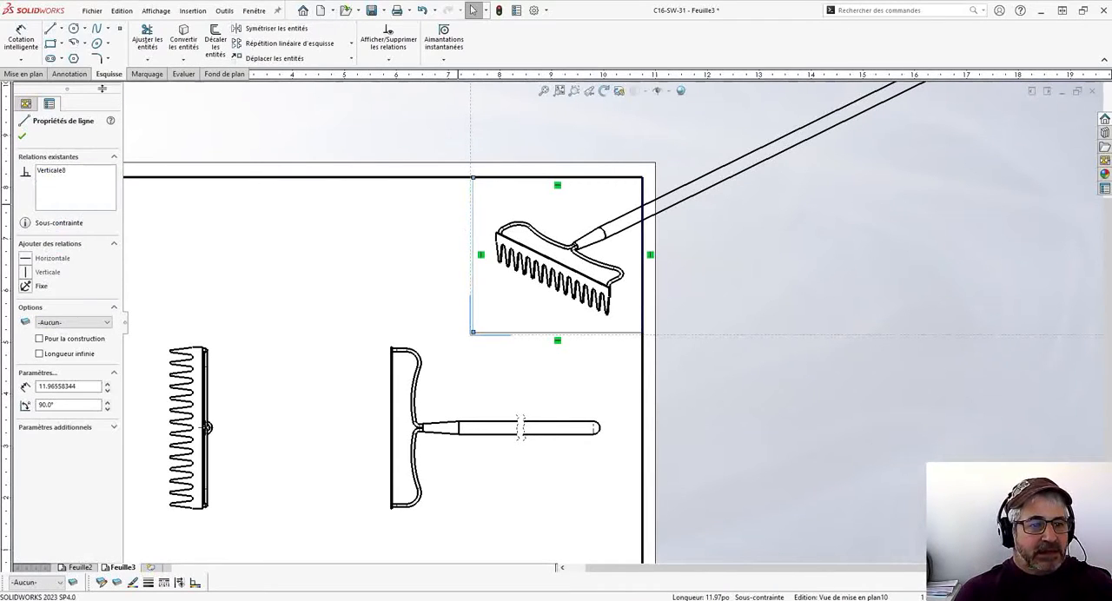
left_click(33, 75)
left_click(323, 39)
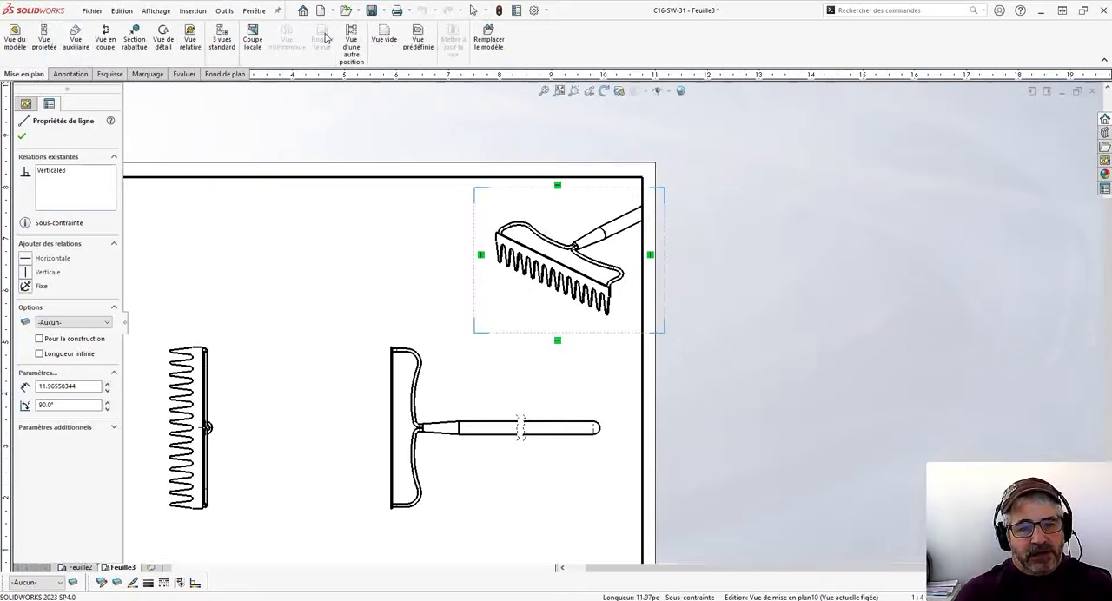
left_click(712, 260)
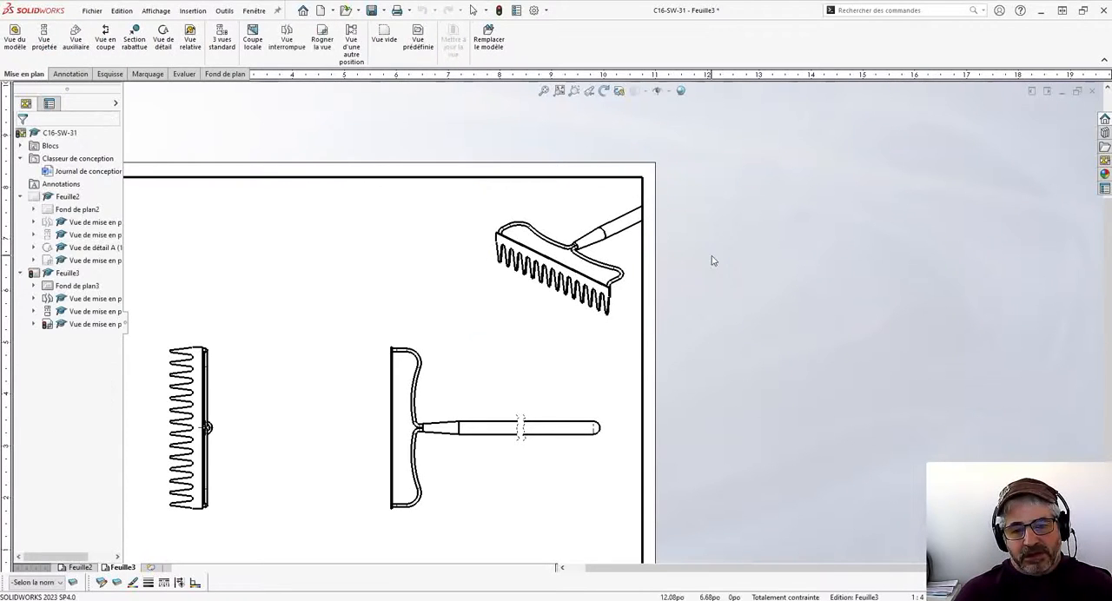
- Remove the crop from the isometric rake view
right_click(632, 254)
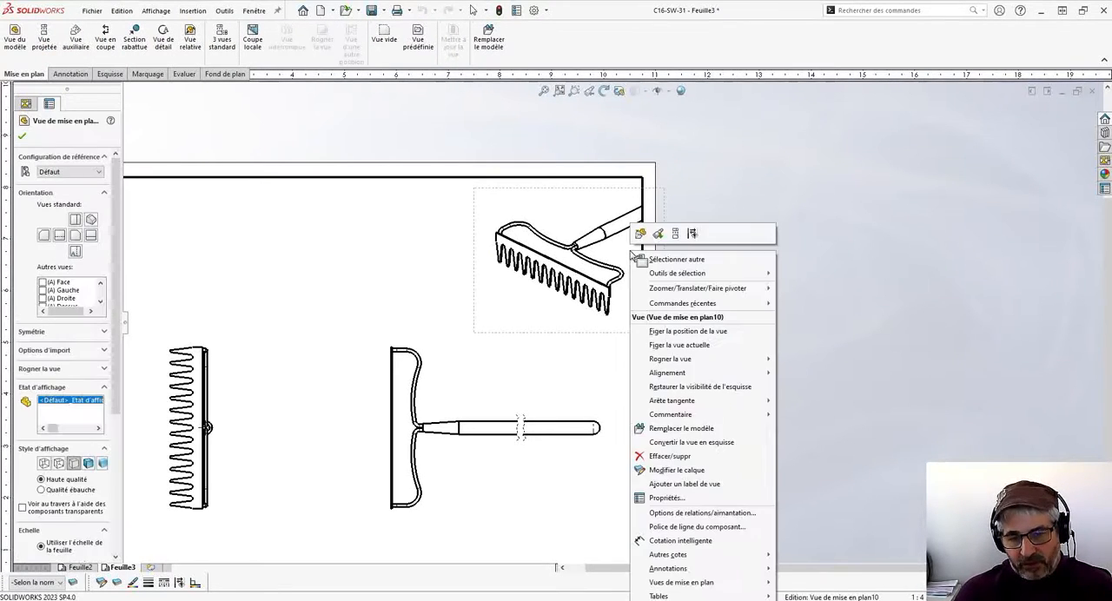
mouse_move(675, 365)
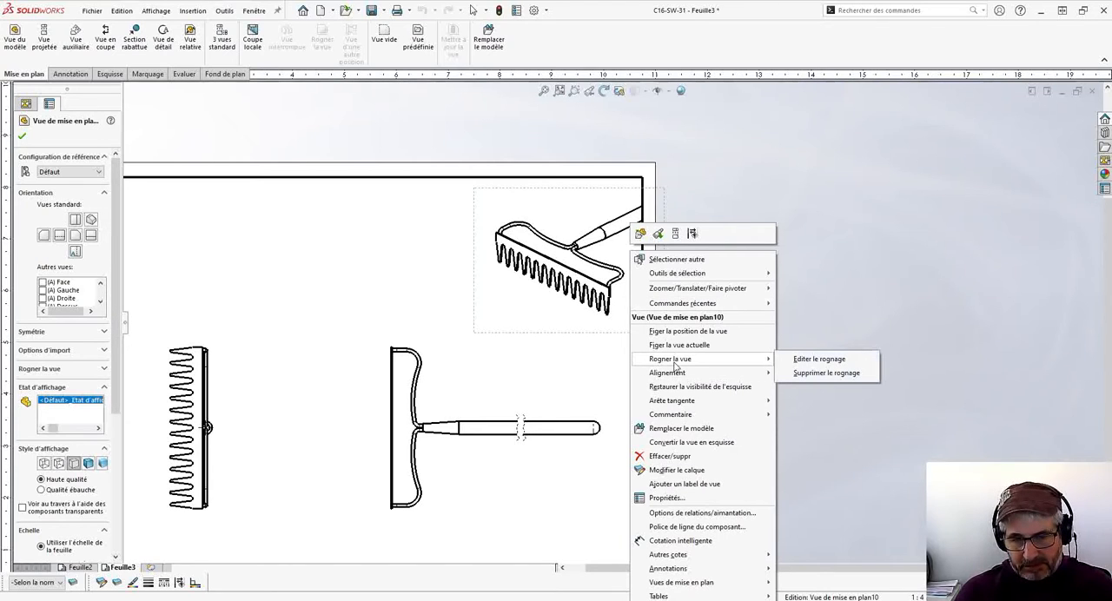
left_click(827, 373)
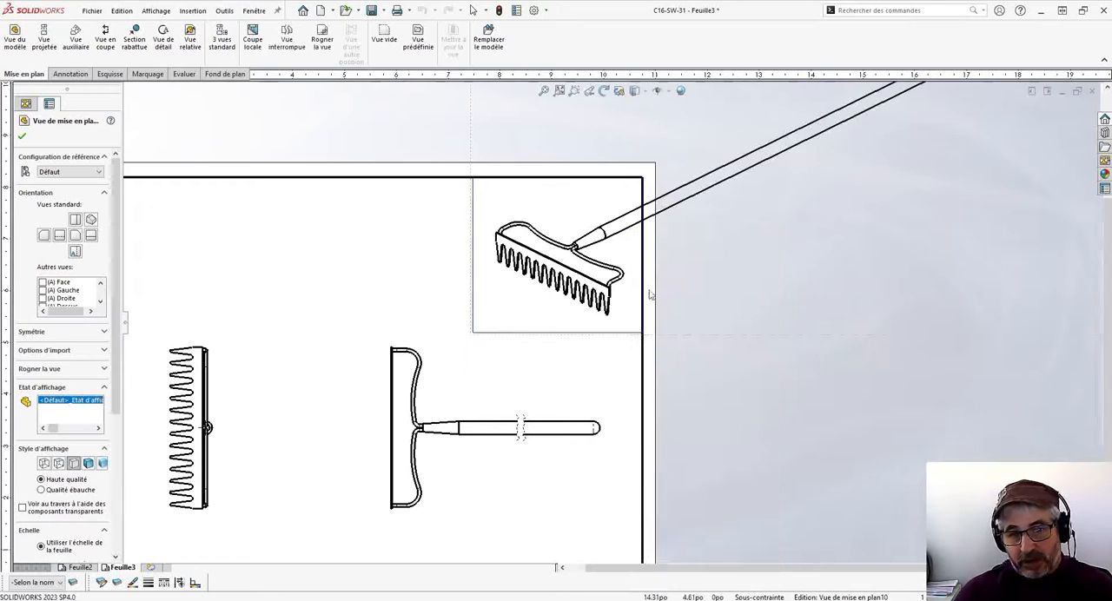
- Crop the isometric rake view to the sketched rectangle, then edit the crop and extend its upper-right corner beyond the sheet border
left_click(473, 211)
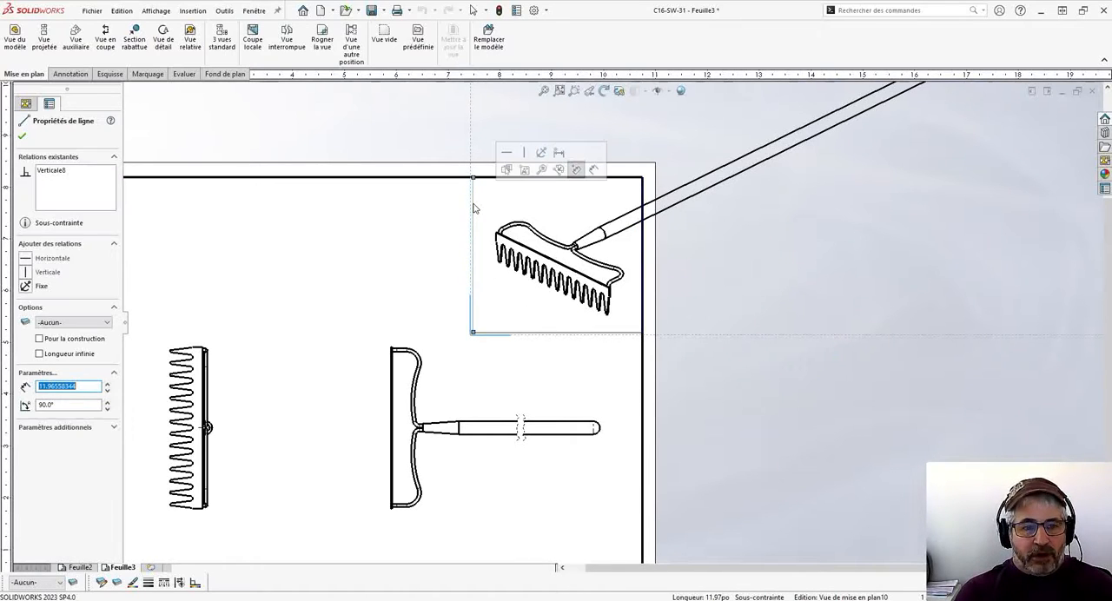
left_click(318, 42)
left_click(640, 255)
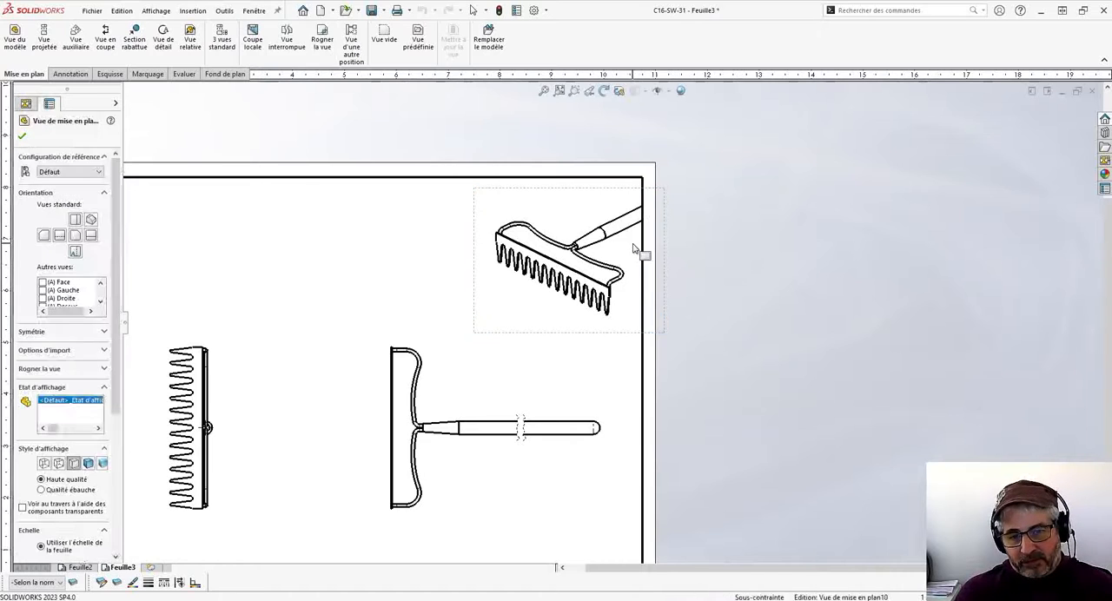
right_click(641, 252)
mouse_move(778, 355)
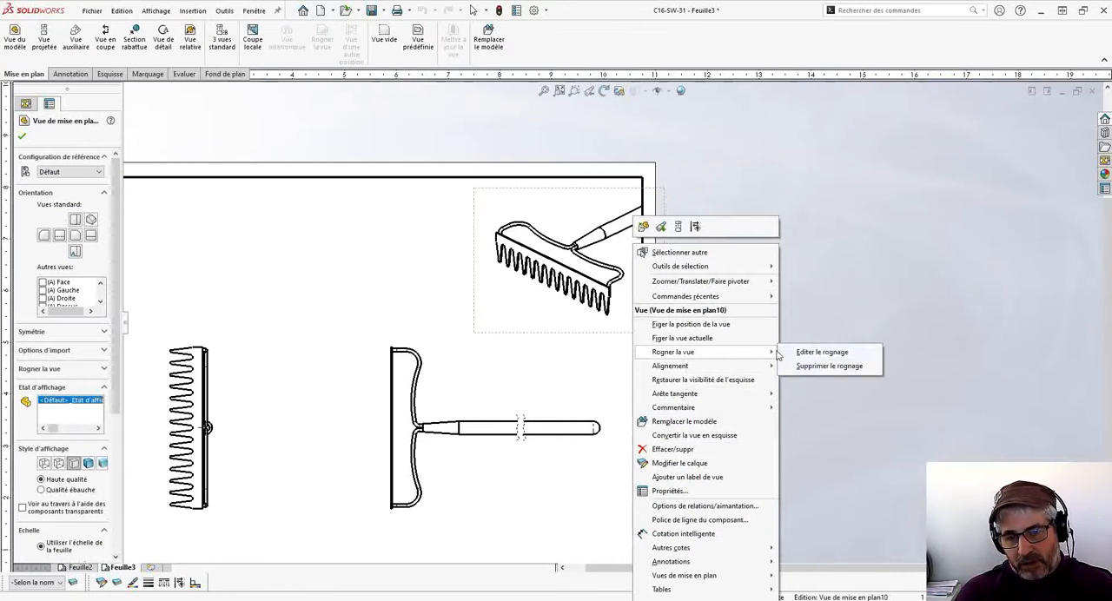
left_click(830, 353)
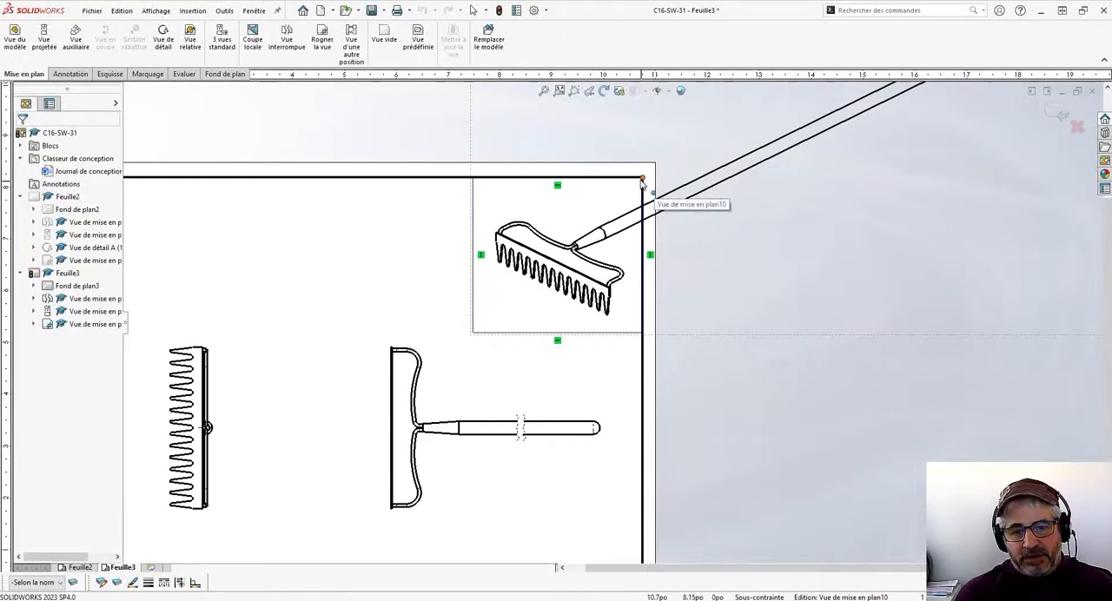
left_click_drag(643, 178, 666, 164)
left_click(1055, 115)
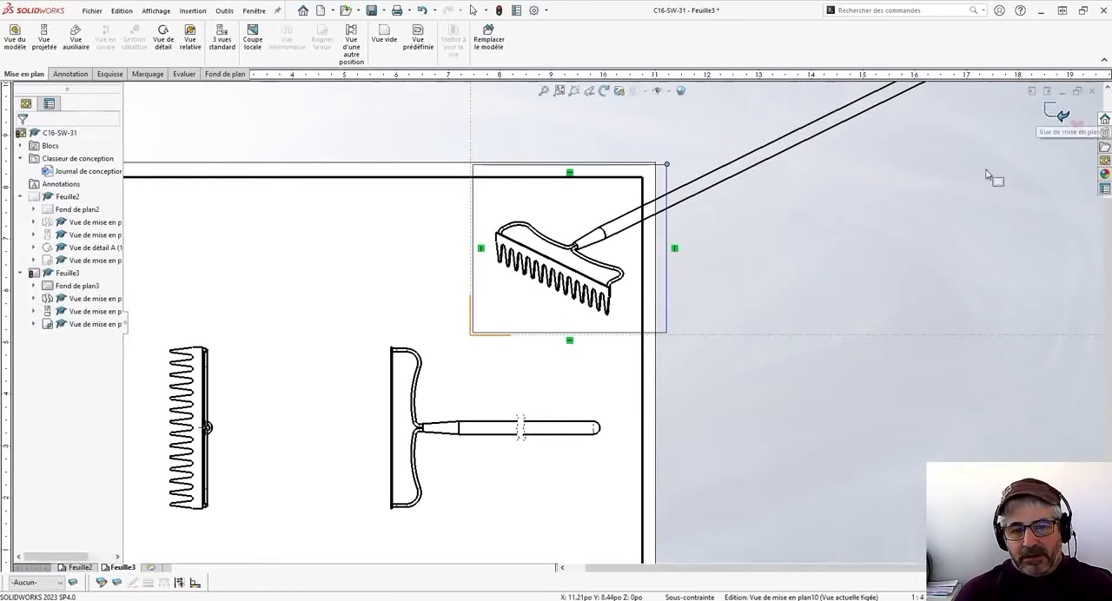
- Move the isometric rake view slightly away from the sheet's right-hand border
mouse_move(615, 240)
left_mouse_down()
mouse_move(580, 234)
mouse_move(590, 245)
left_mouse_up()
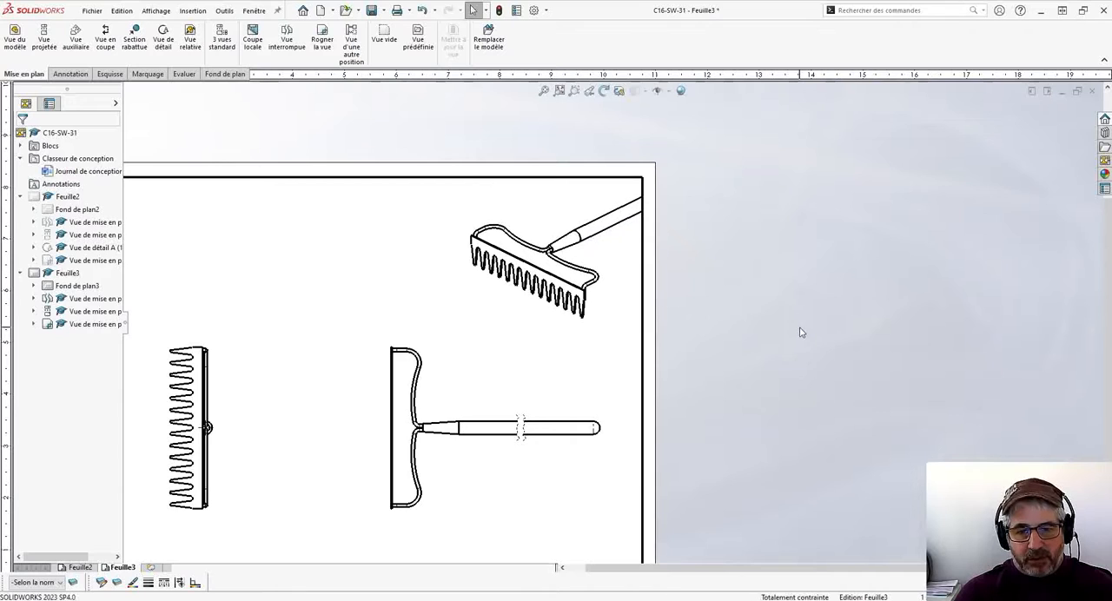
key("f")
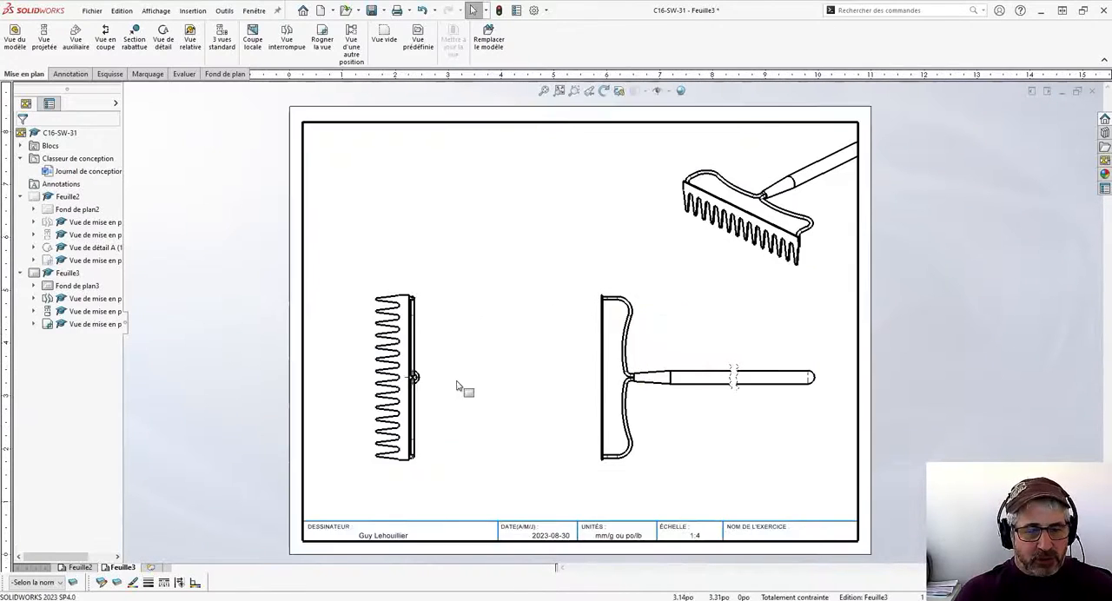
scroll(459, 385, "down", 2)
- Examine the outline and connecting line of the rake teeth detail view on sheet Feuille2, and return to Feuille3
left_click(80, 568)
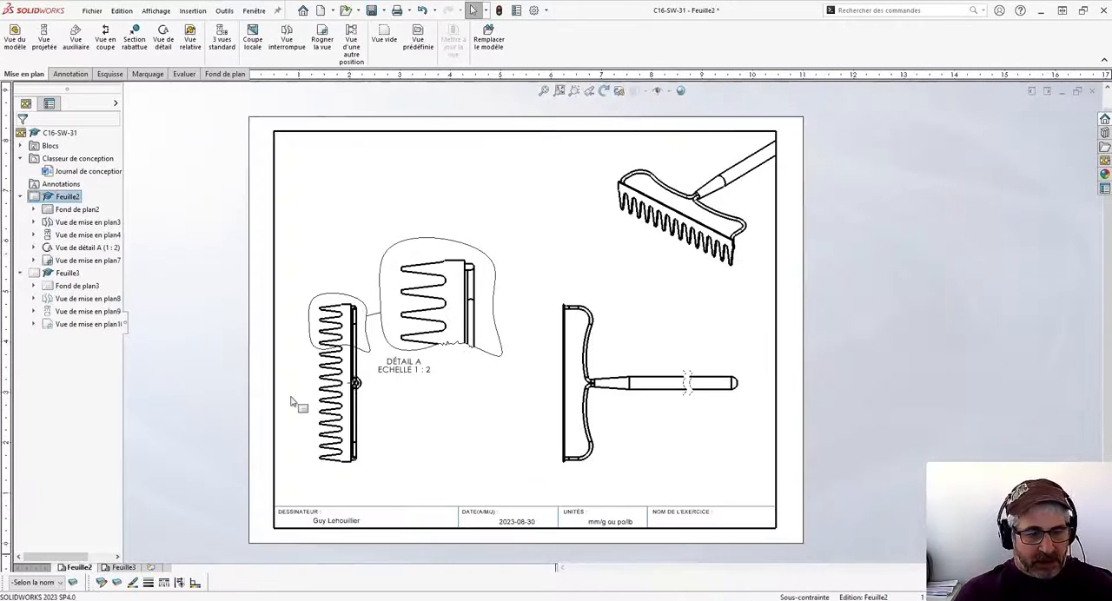
scroll(462, 514, "down", 3)
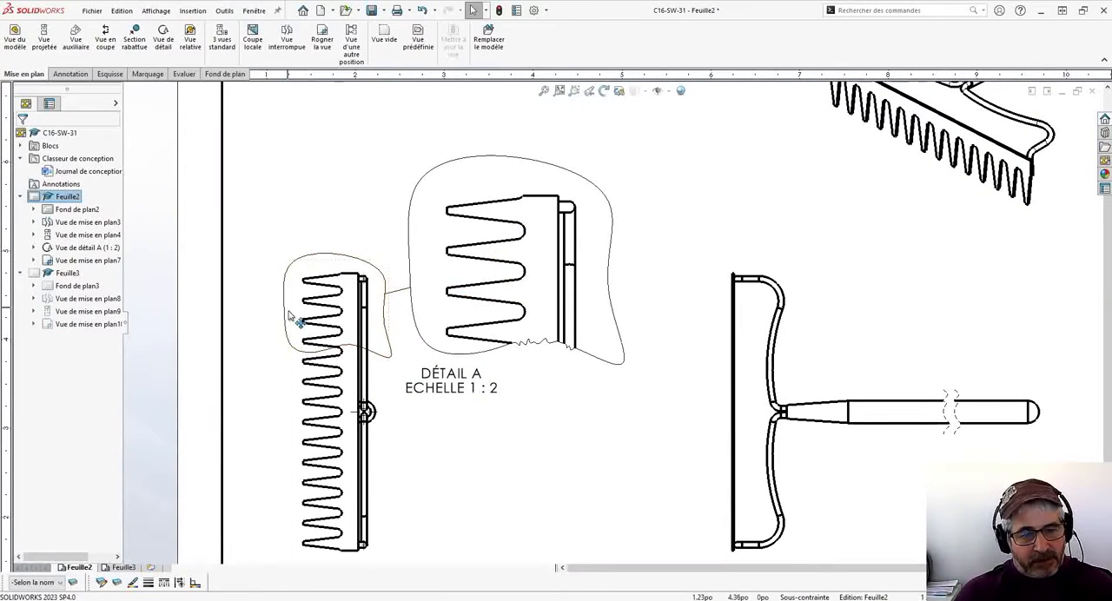
left_click(123, 567)
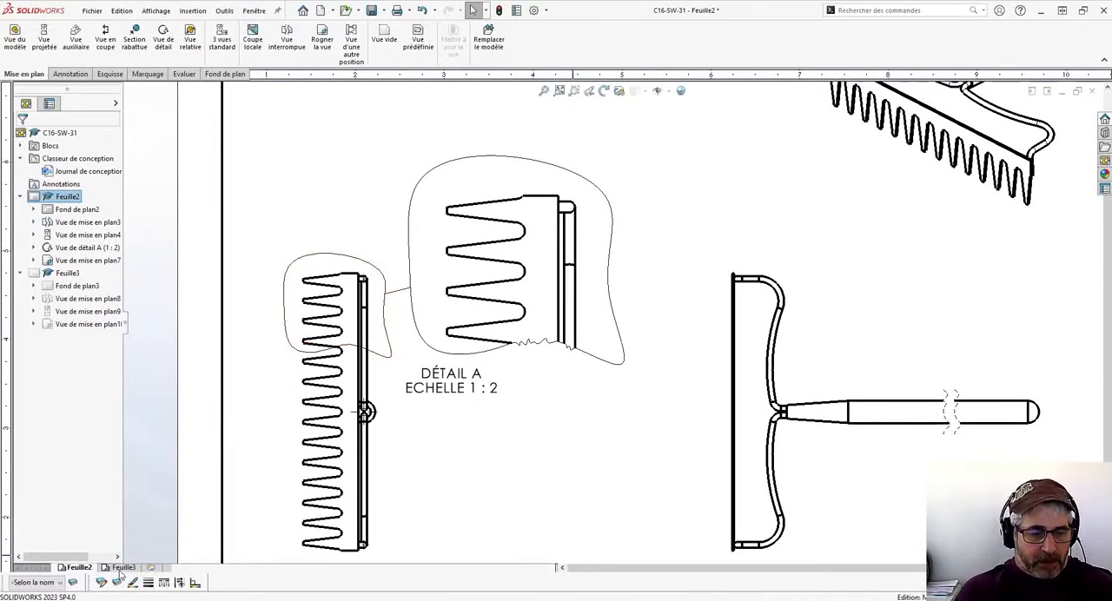
scroll(504, 328, "down", 5)
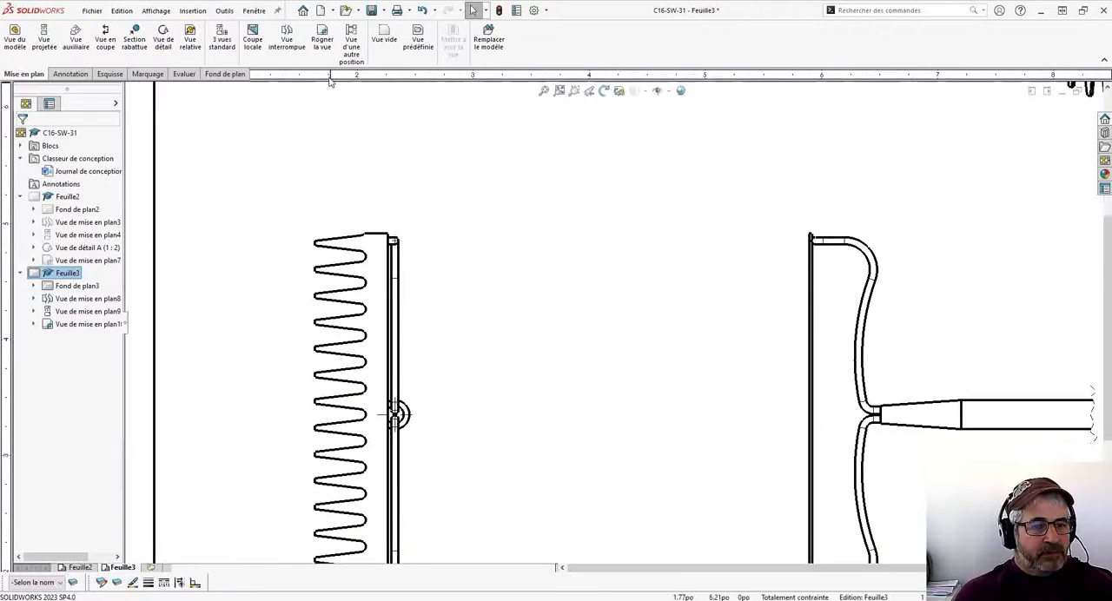
left_click(163, 40)
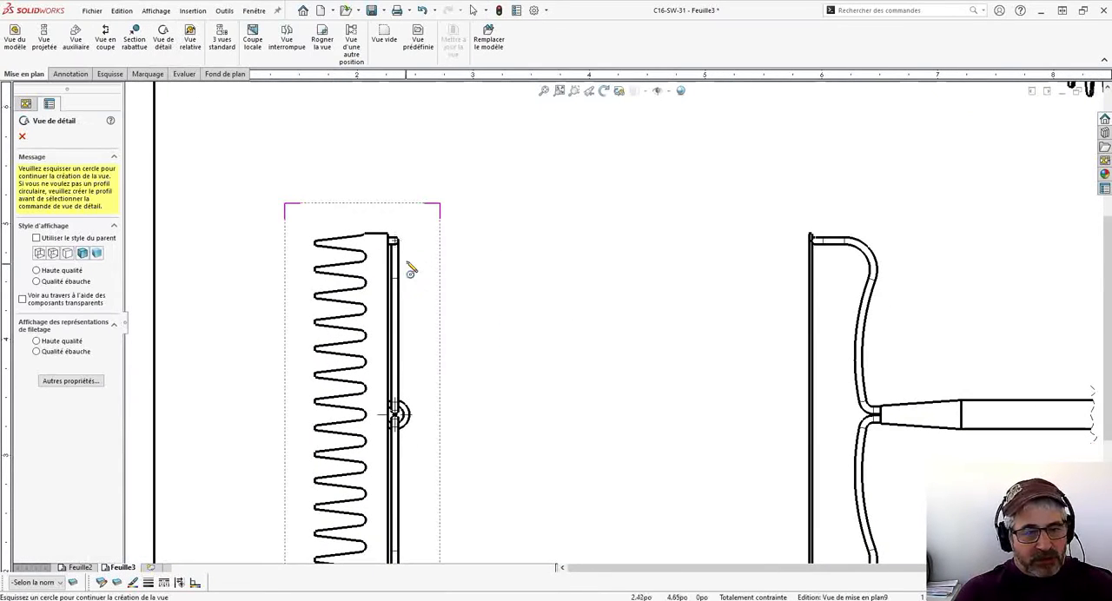
left_click(371, 271)
key("Escape")
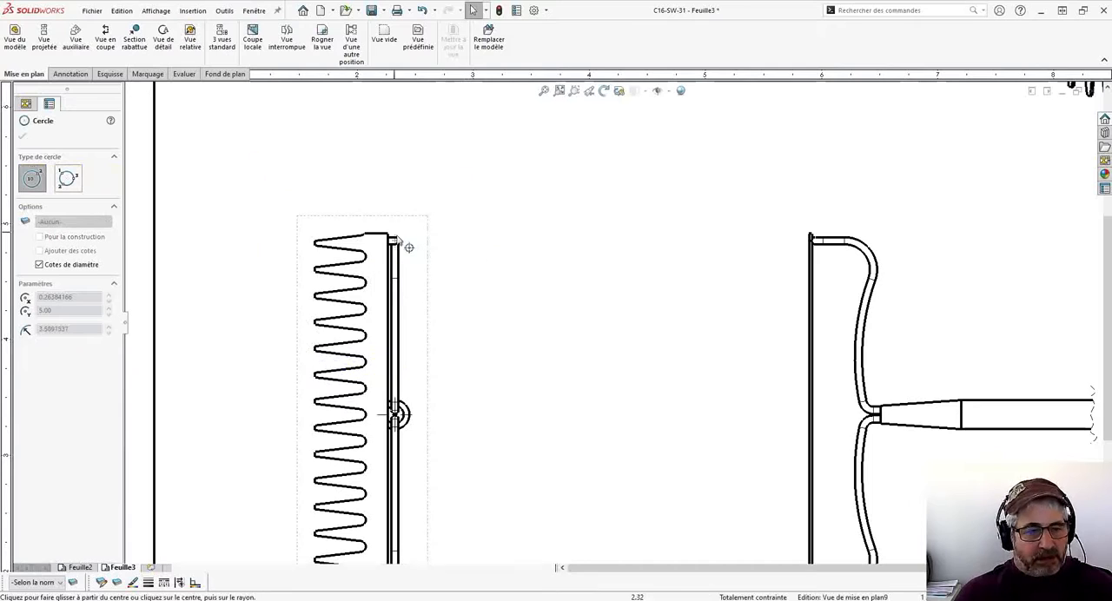
left_click(163, 40)
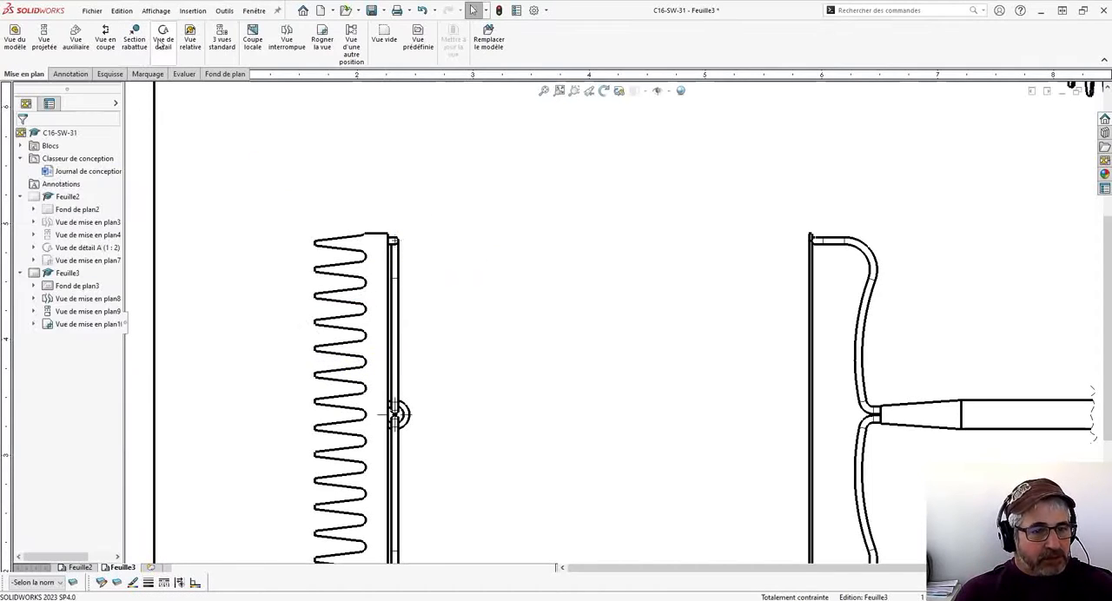
left_click(370, 271)
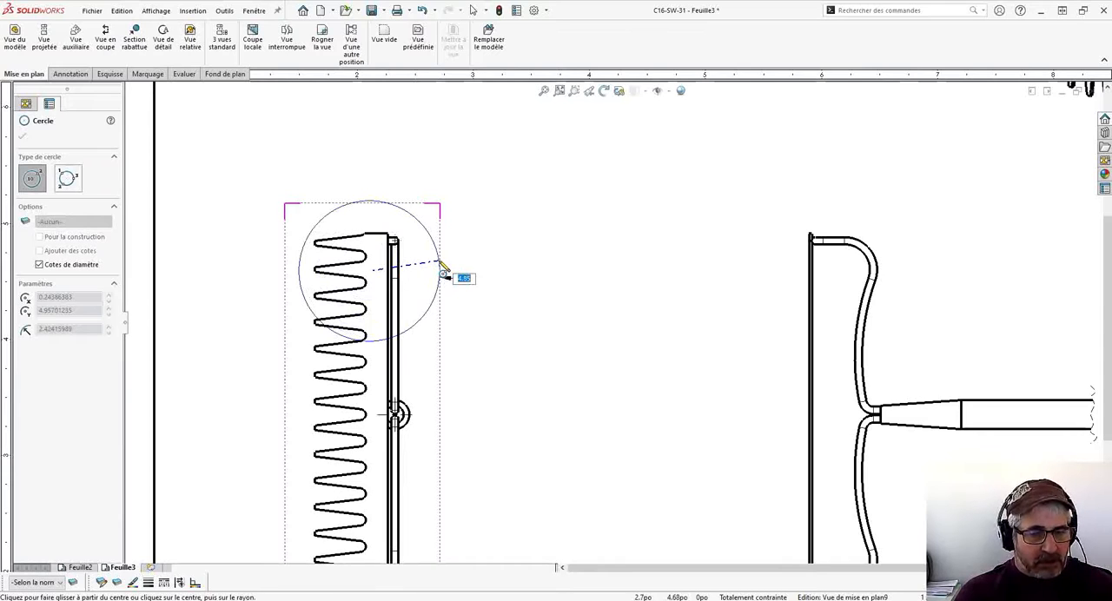
key("Escape")
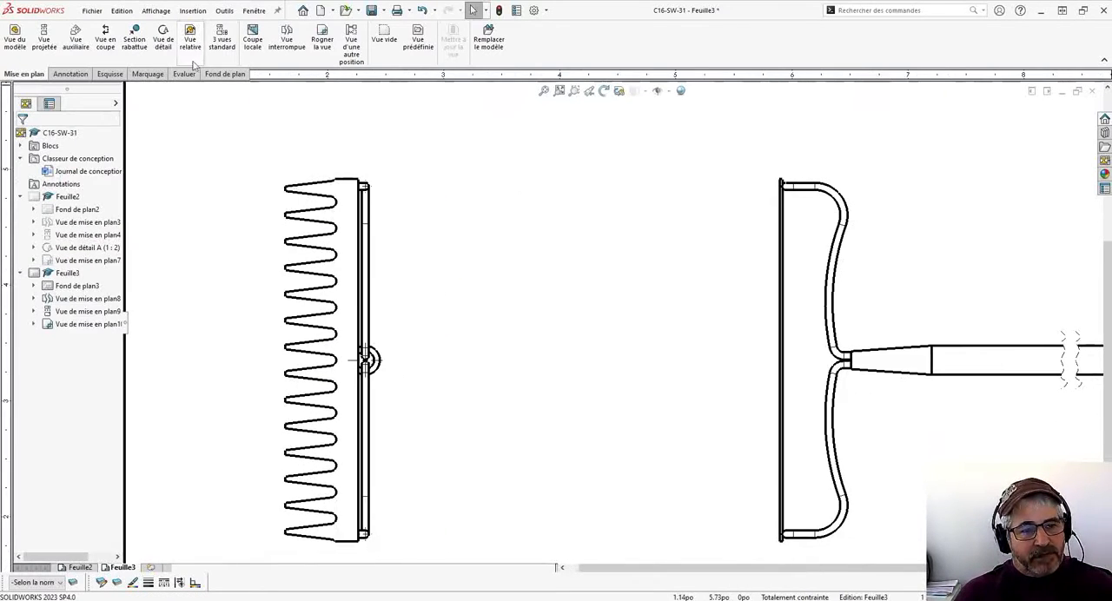
left_click(164, 46)
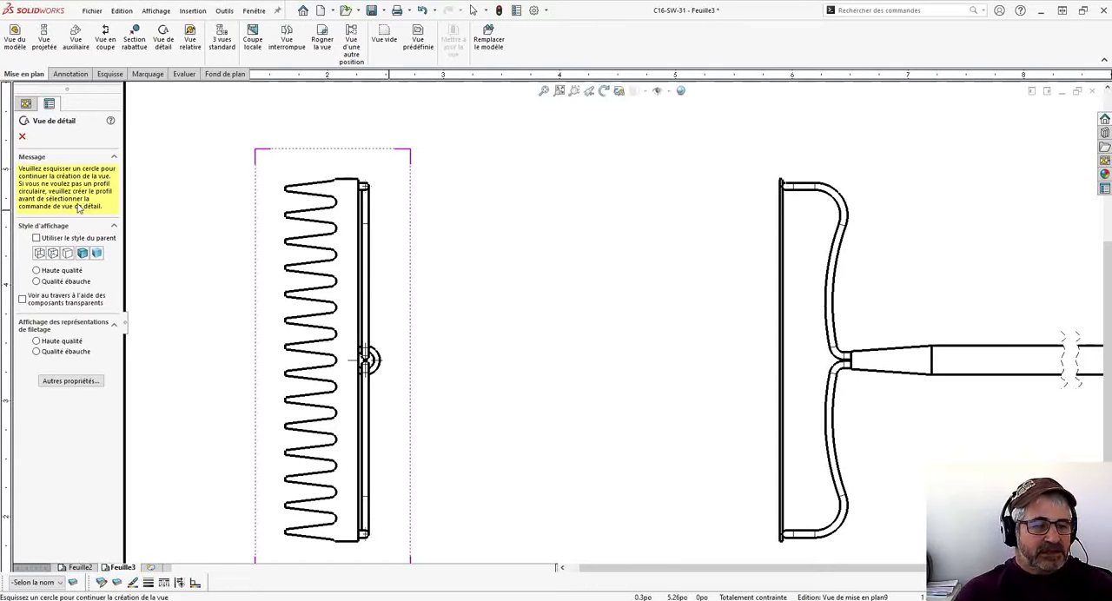
key("Escape")
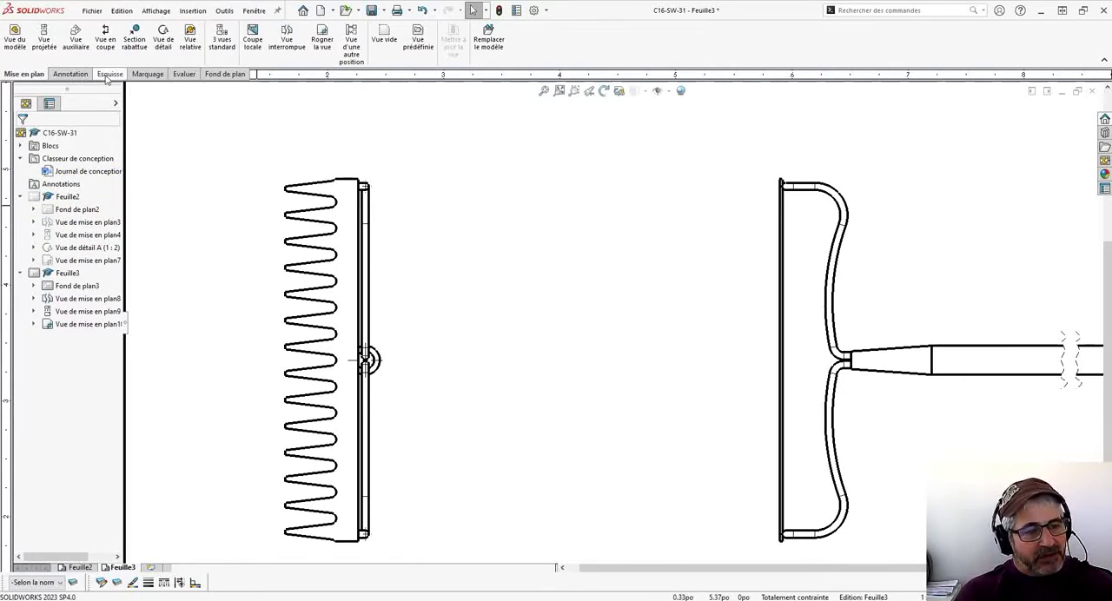
- Sketch a closed freeform spline around the upper teeth of the rake head in the toothed end view
left_click(109, 75)
left_click(96, 28)
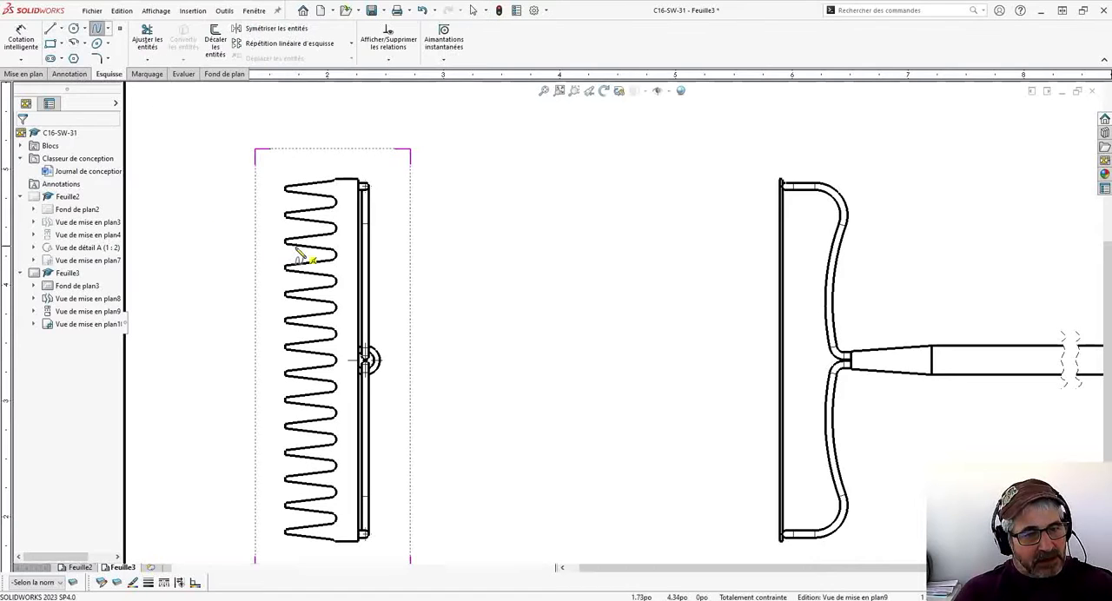
left_click(266, 277)
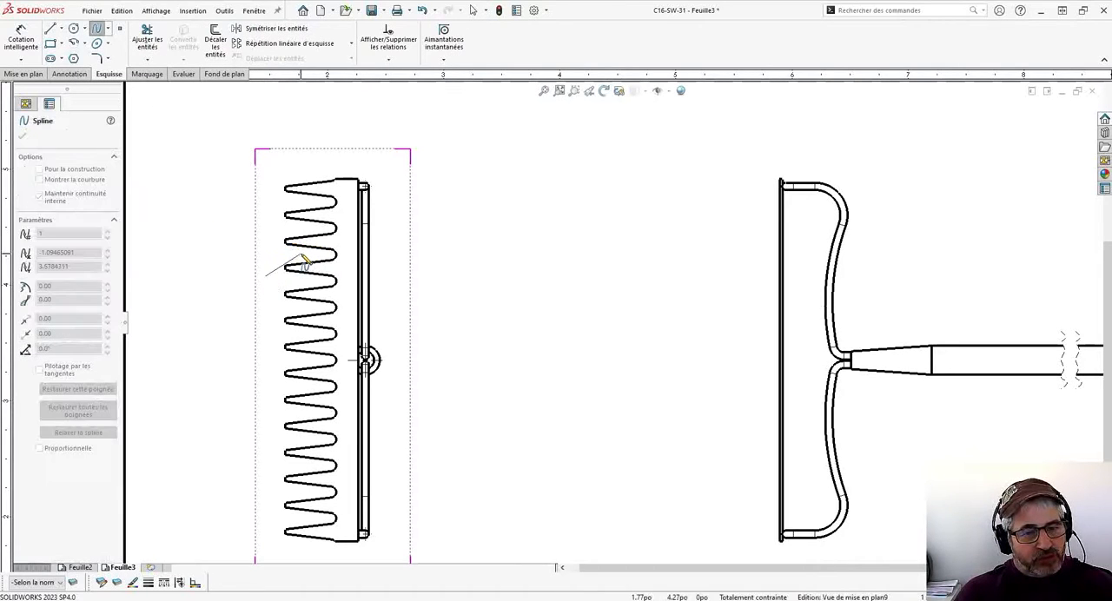
left_click(338, 256)
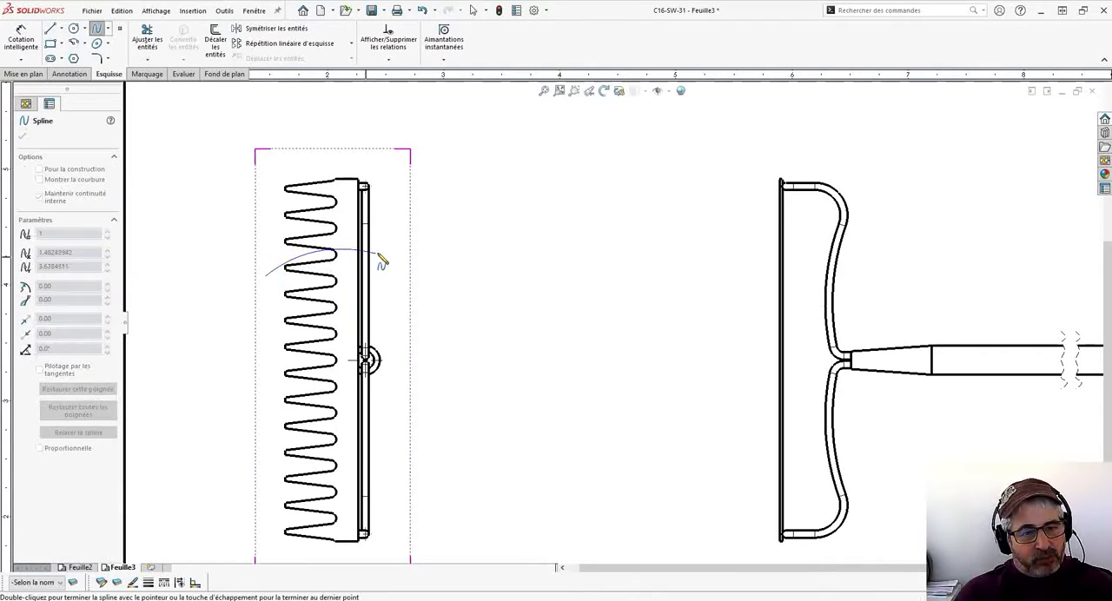
left_click(405, 206)
left_click(337, 139)
left_click(266, 172)
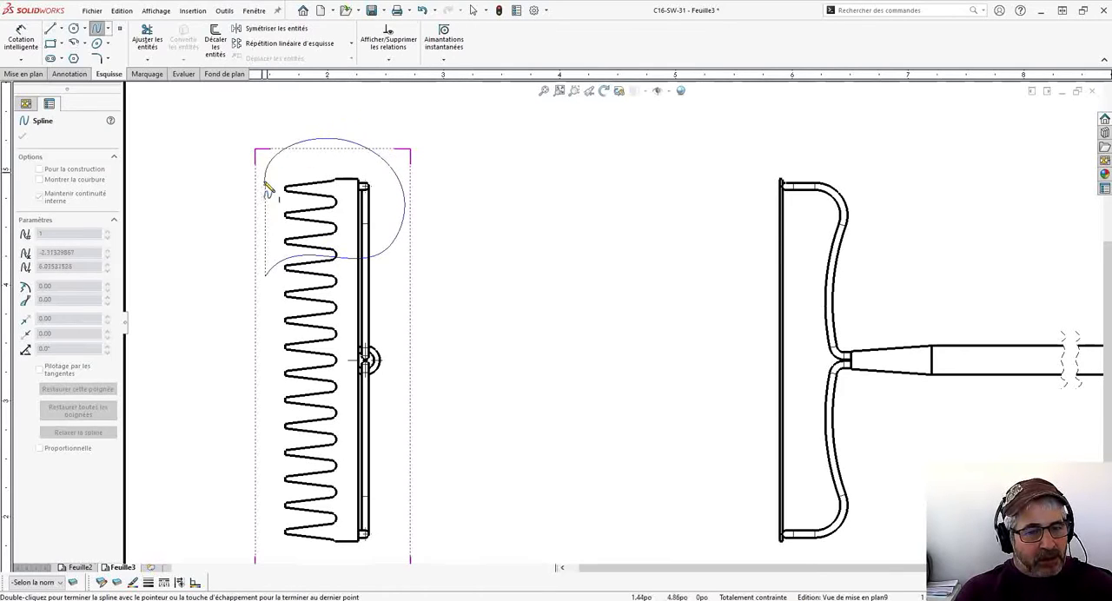
left_click(236, 238)
left_click(265, 276)
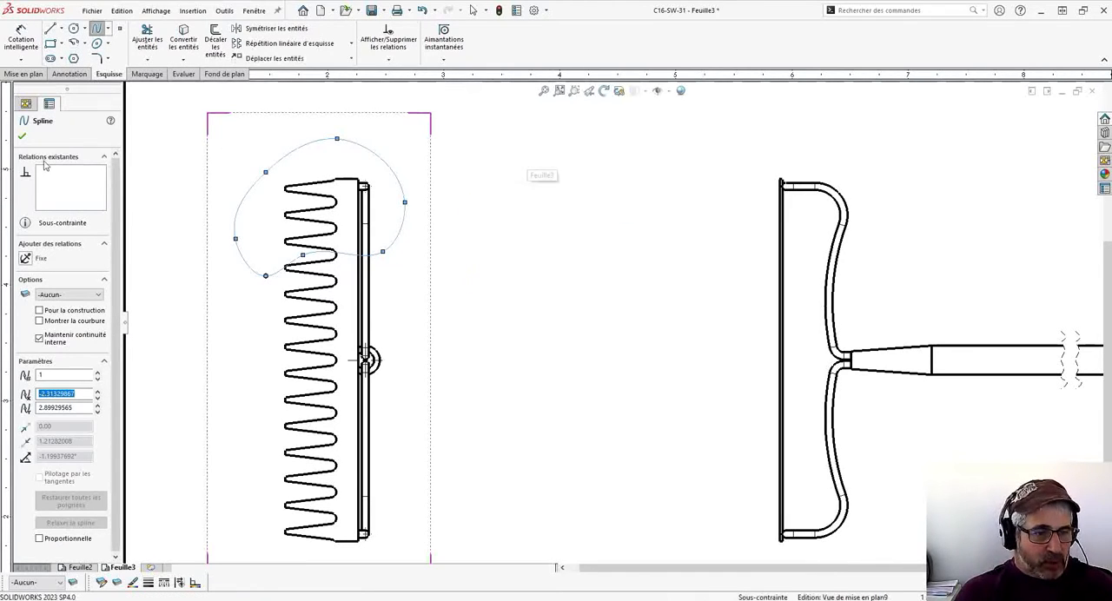
left_click(21, 139)
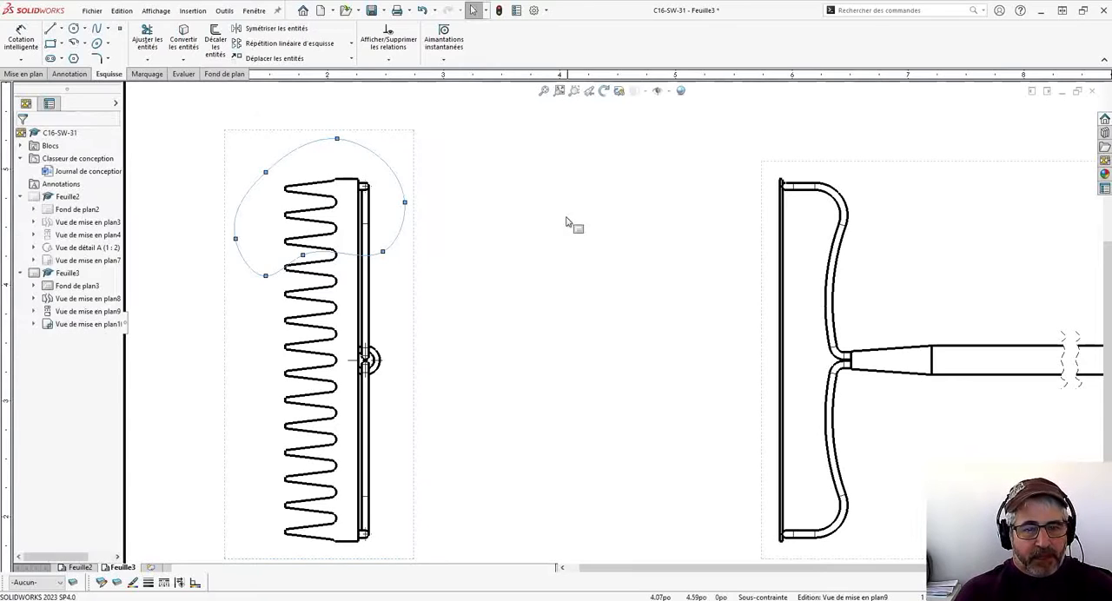
- Create a detail view from the closed spline and place it above the toothed end view
left_click(371, 143)
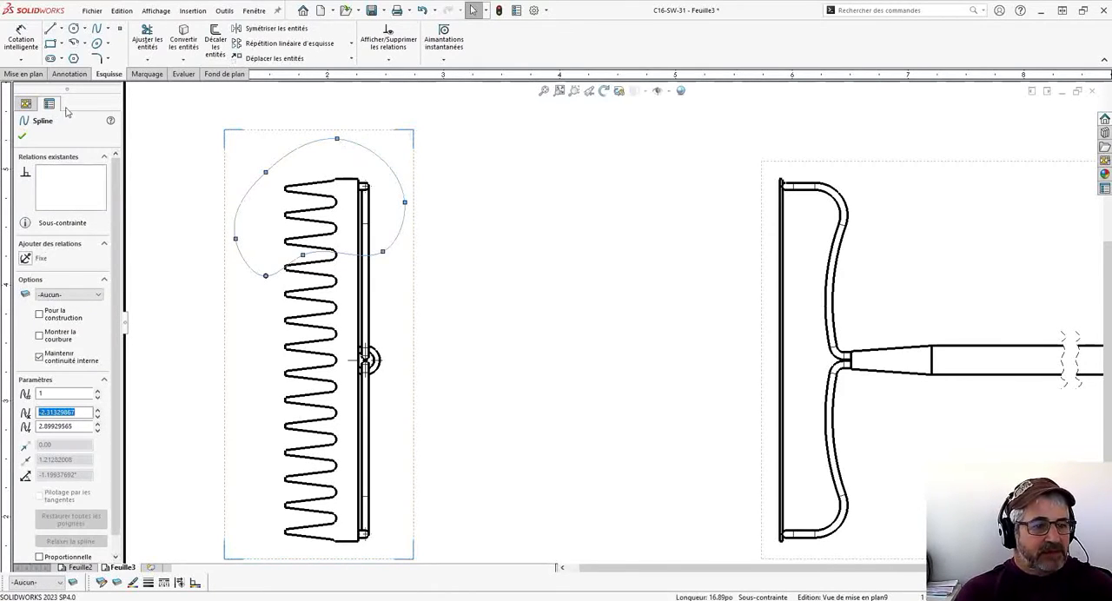
left_click(26, 75)
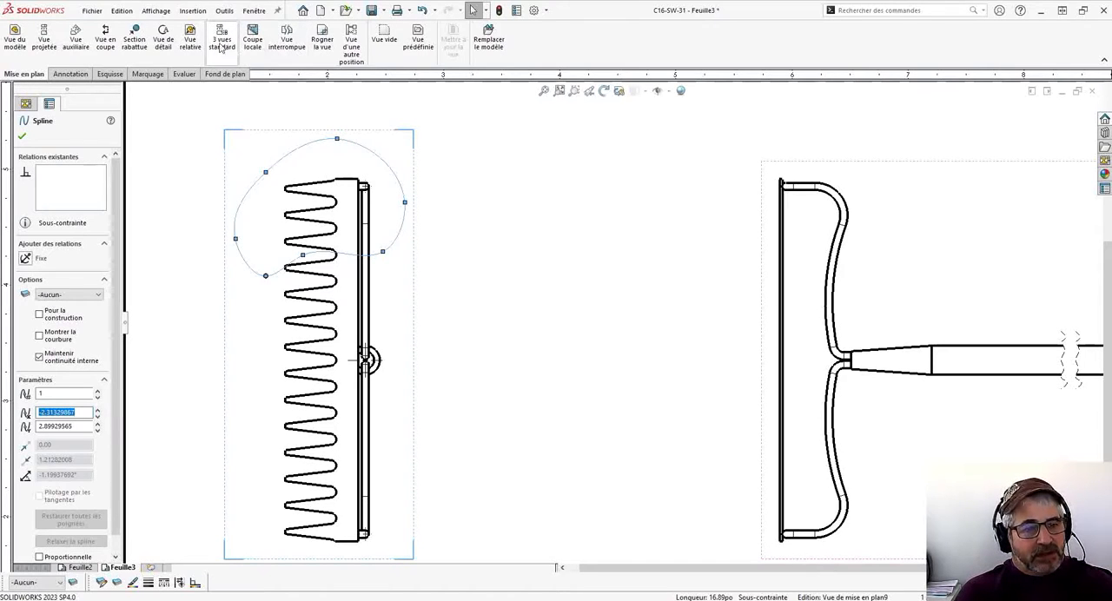
left_click(173, 44)
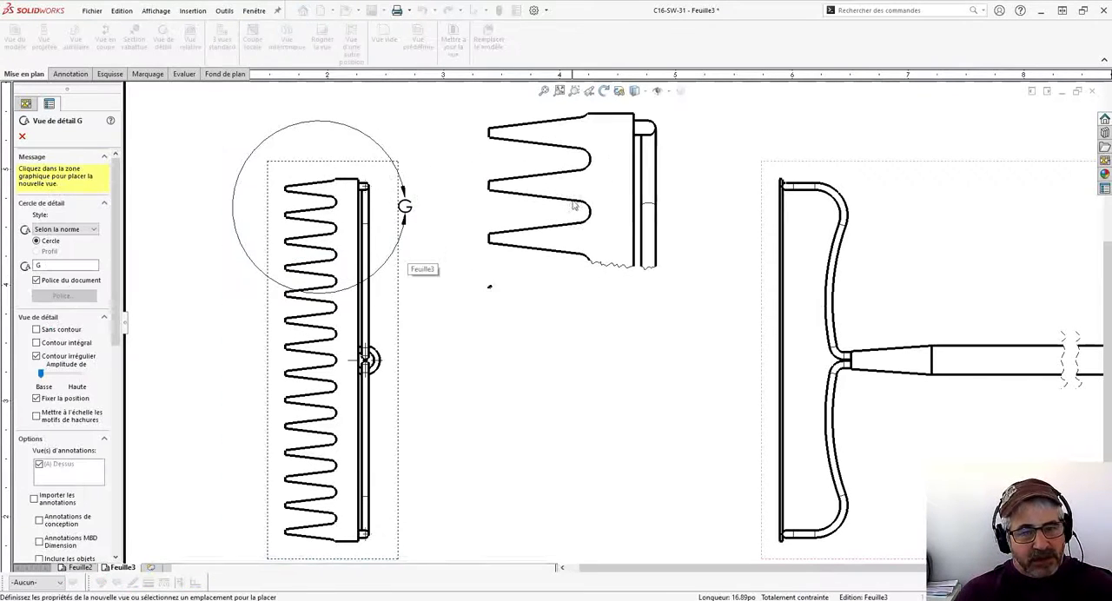
scroll(523, 255, "up", 1)
middle_click_drag(509, 243, 459, 450)
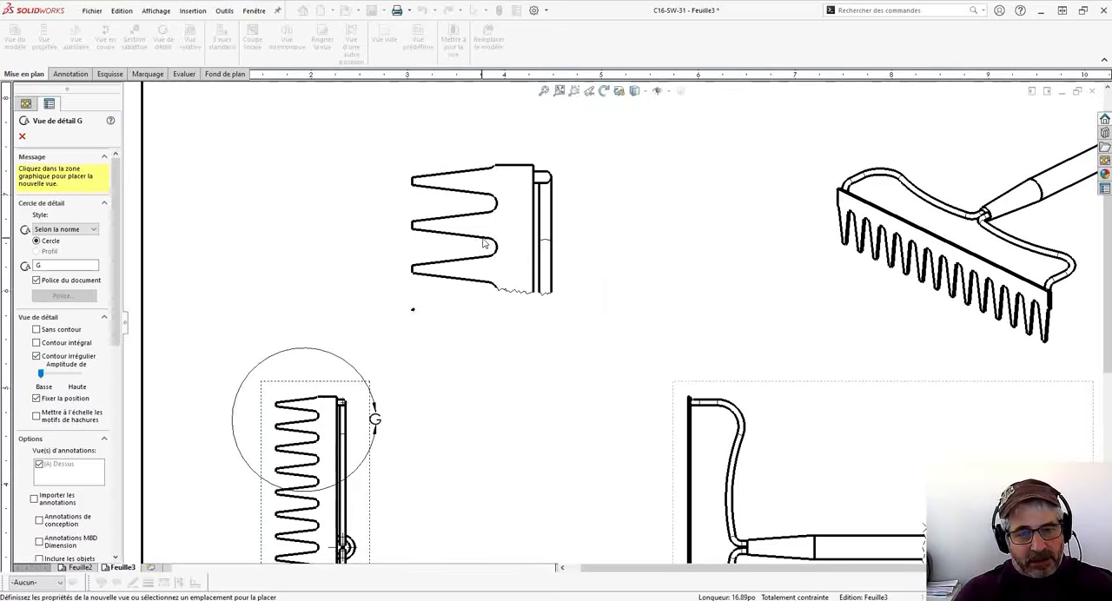
left_click(483, 241)
scroll(439, 322, "down", 3)
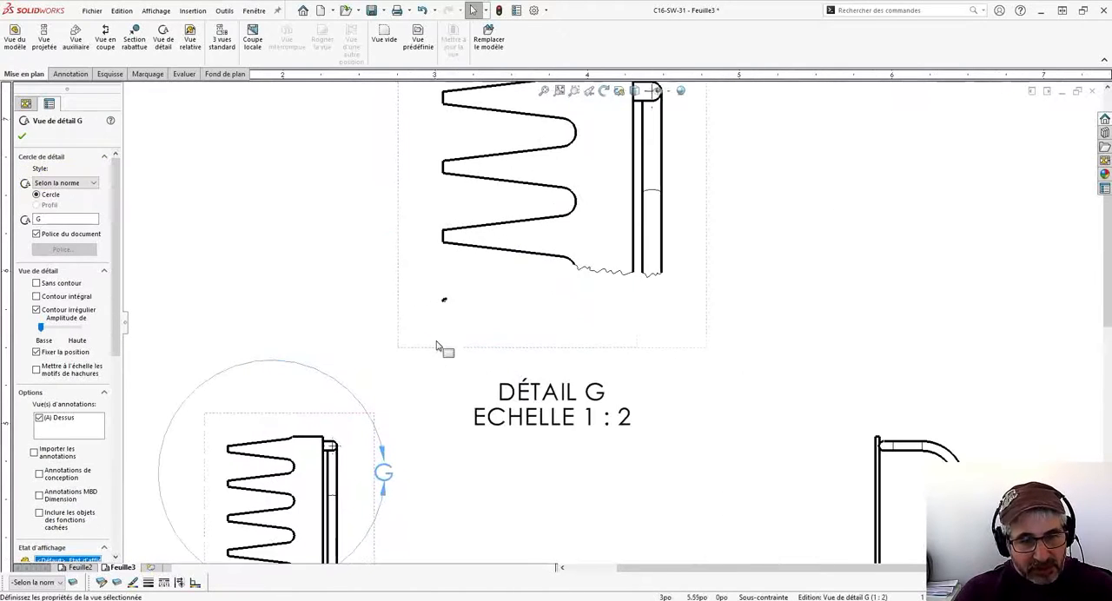
scroll(494, 266, "up", 2)
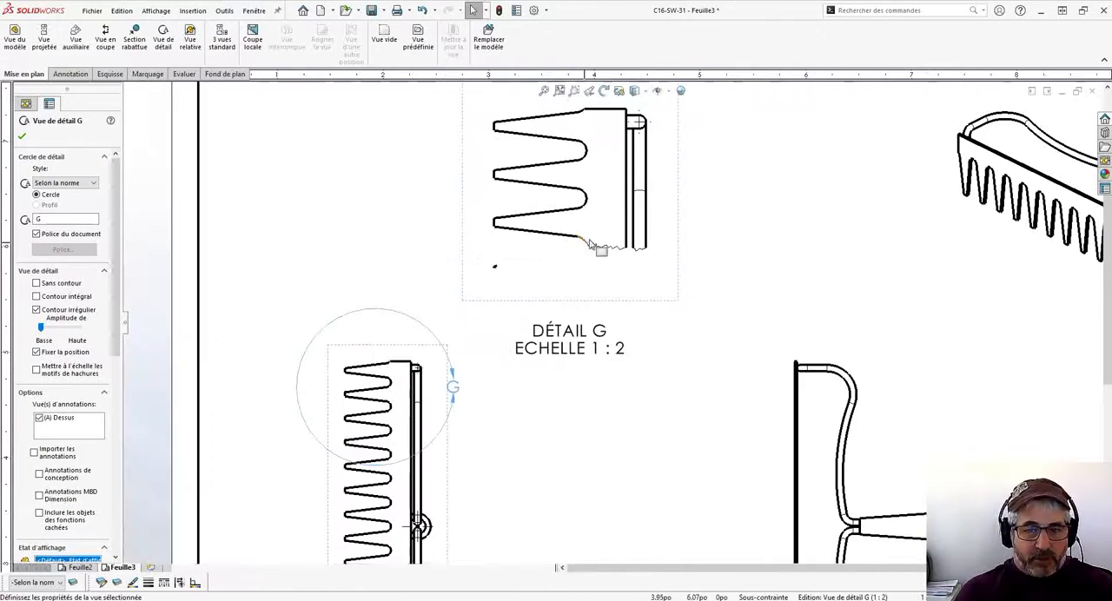
scroll(495, 282, "down", 1)
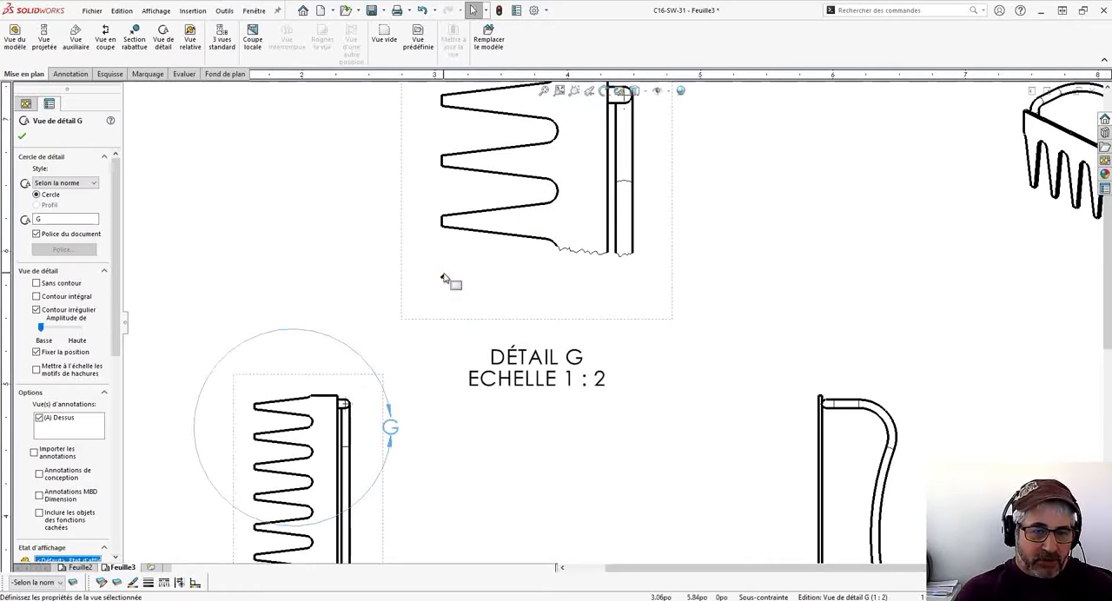
scroll(499, 284, "up", 2)
scroll(498, 280, "down", 1)
left_click(637, 467)
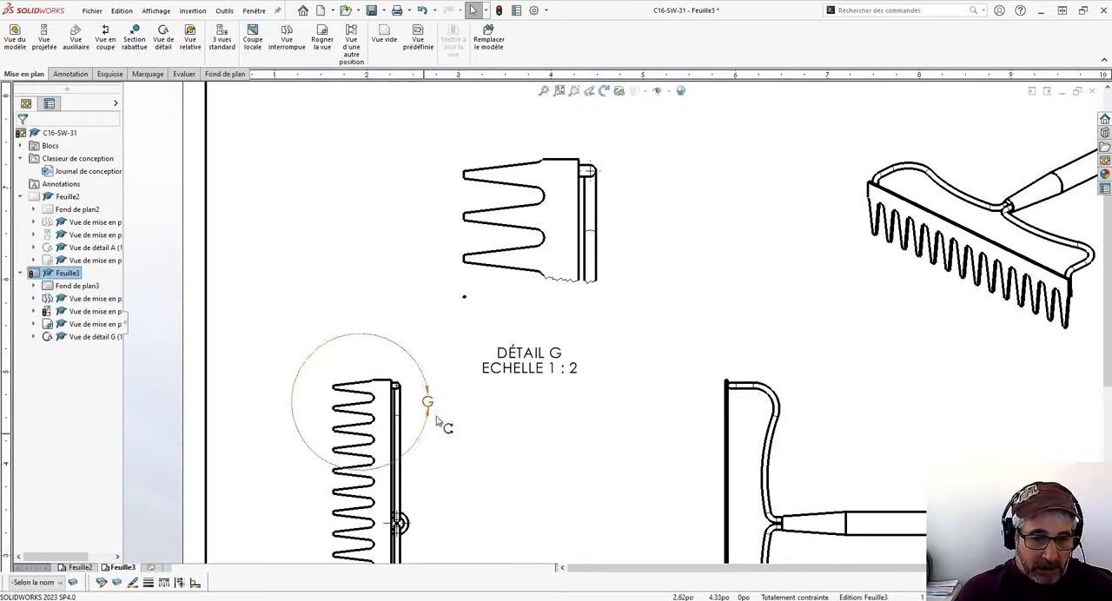
- Set detail G's callout to the Avec ligne d'attache style with the Profil outline, and move the letter G away from the outline
left_click(582, 193)
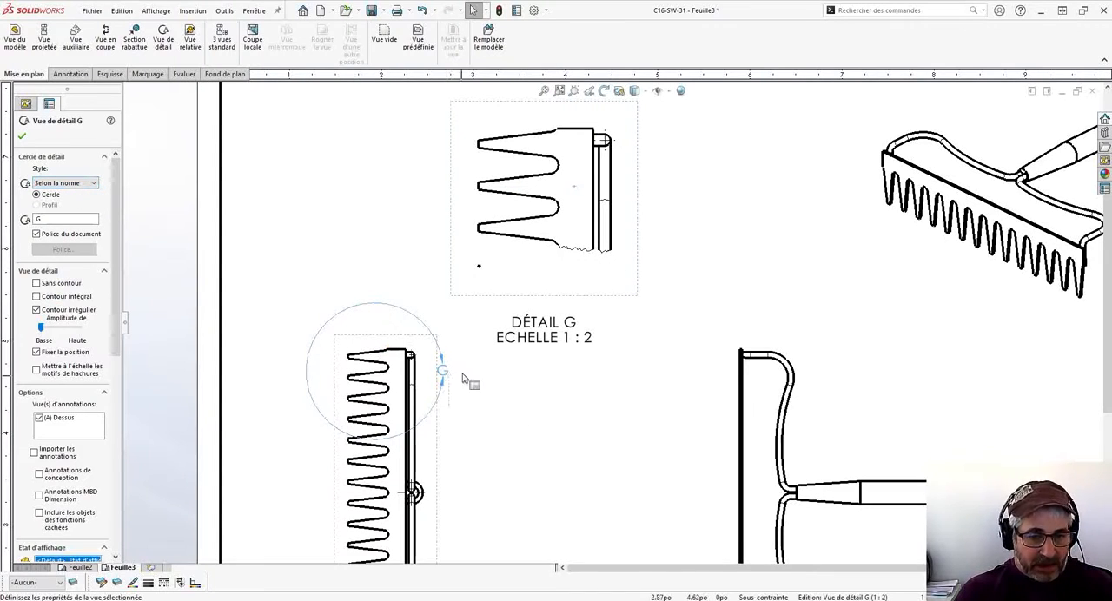
left_click(65, 182)
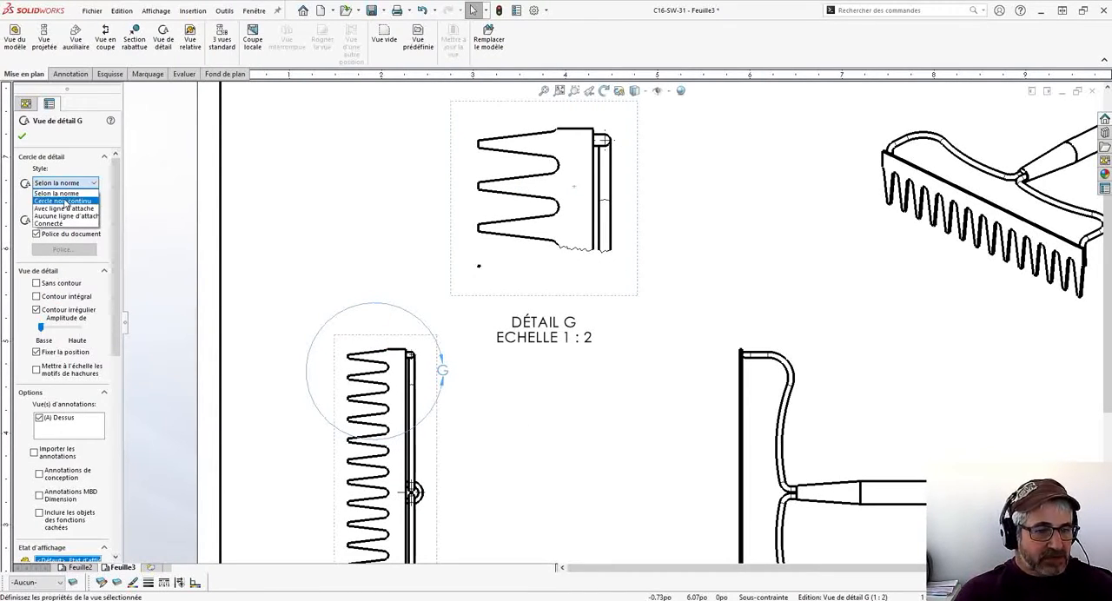
left_click(65, 200)
left_click(80, 189)
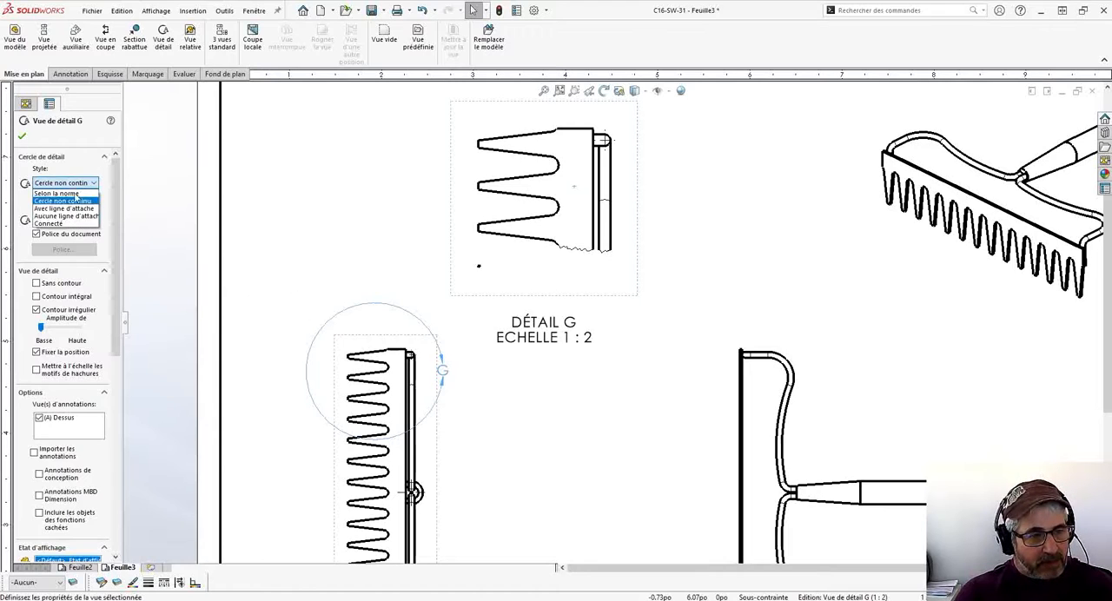
left_click(80, 211)
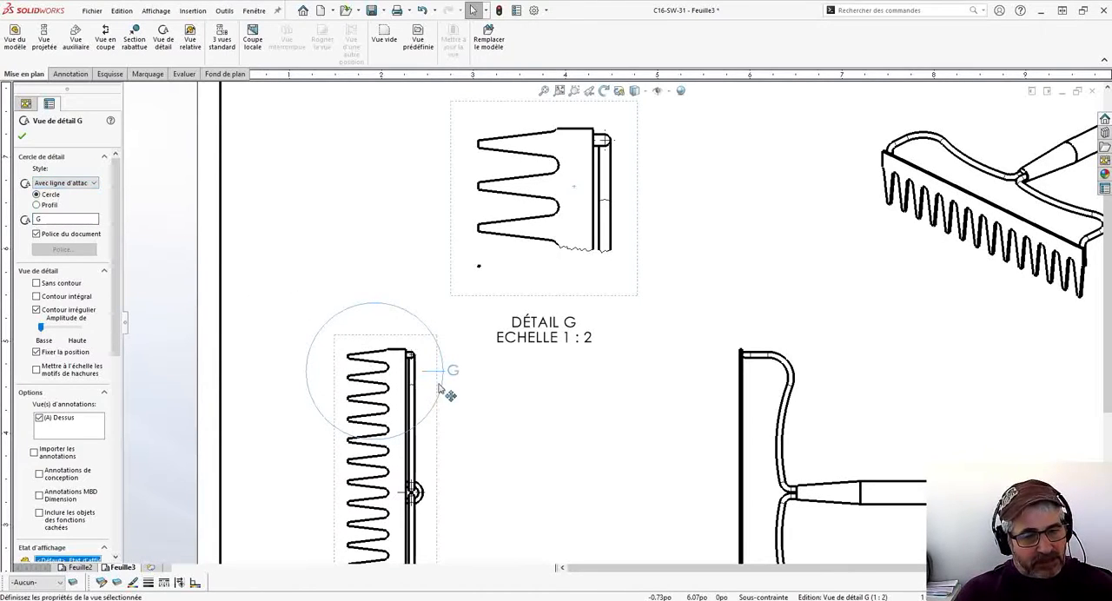
left_click_drag(450, 380, 489, 391)
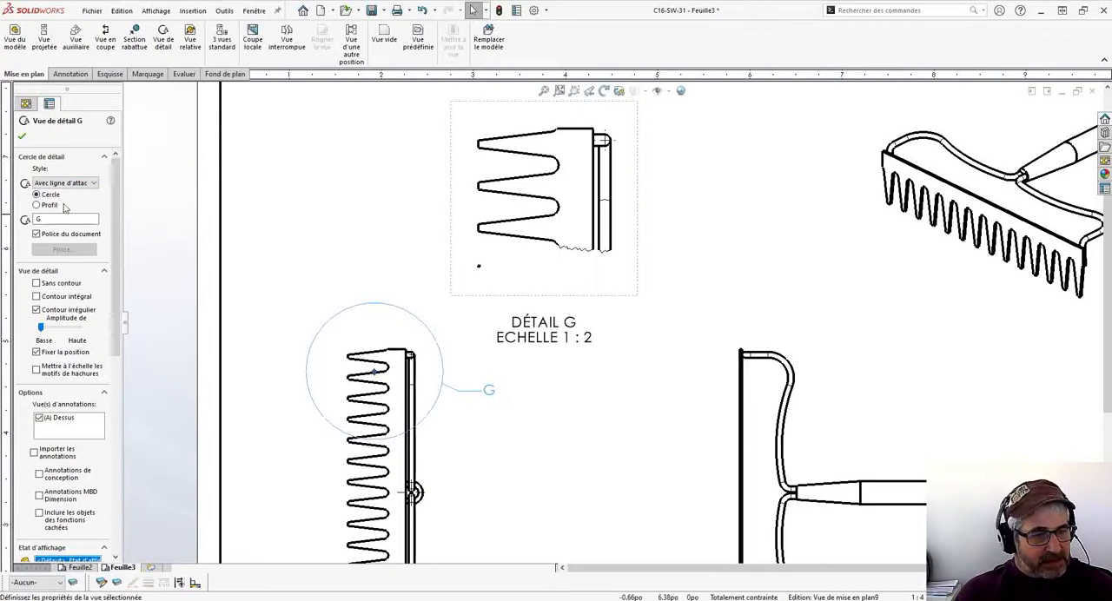
left_click(37, 206)
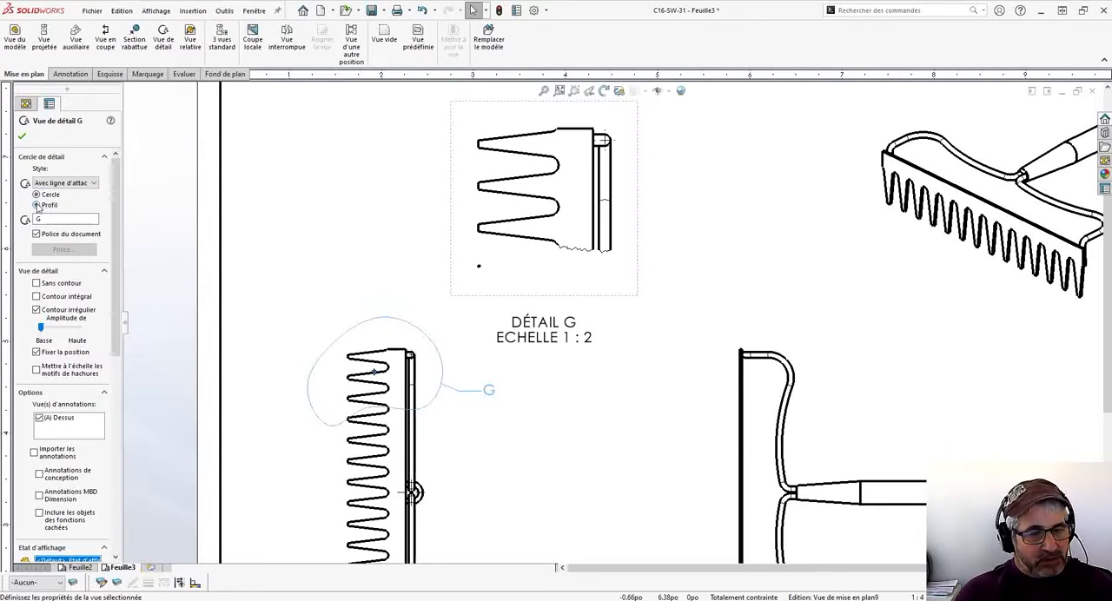
middle_click_drag(356, 302, 363, 212)
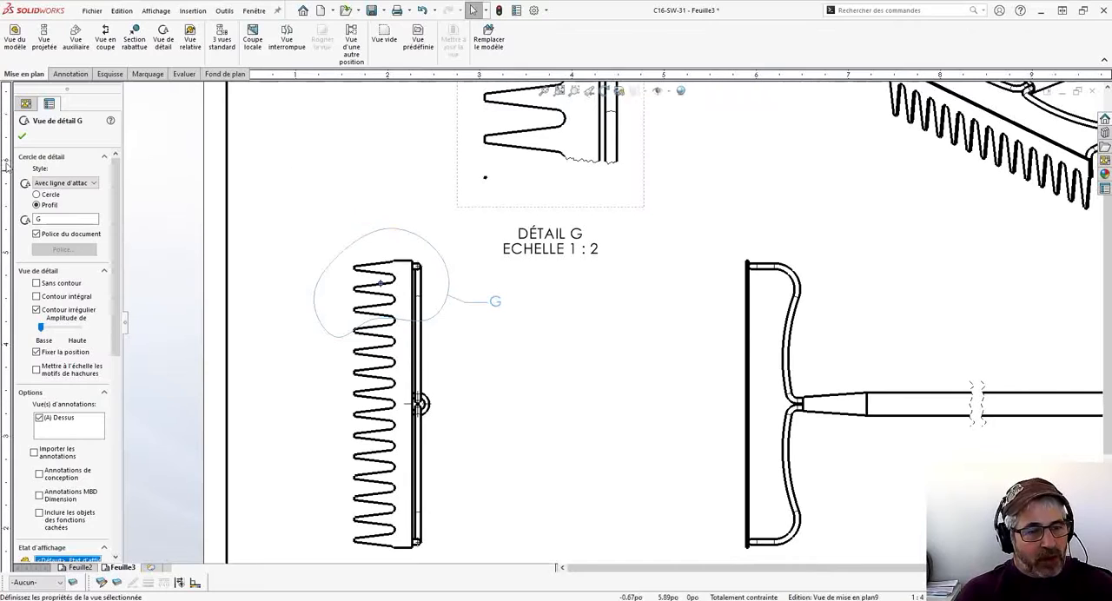
- Try the Aucune ligne d'attache style on the detail G callout and apply the Connecté style
left_click(64, 183)
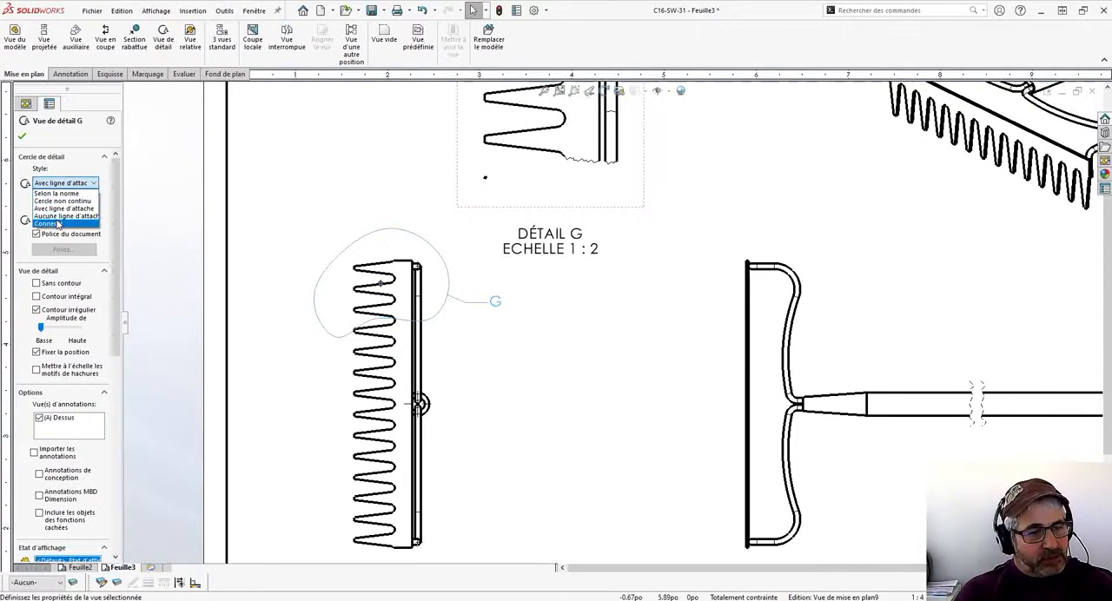
left_click(57, 220)
left_click(64, 183)
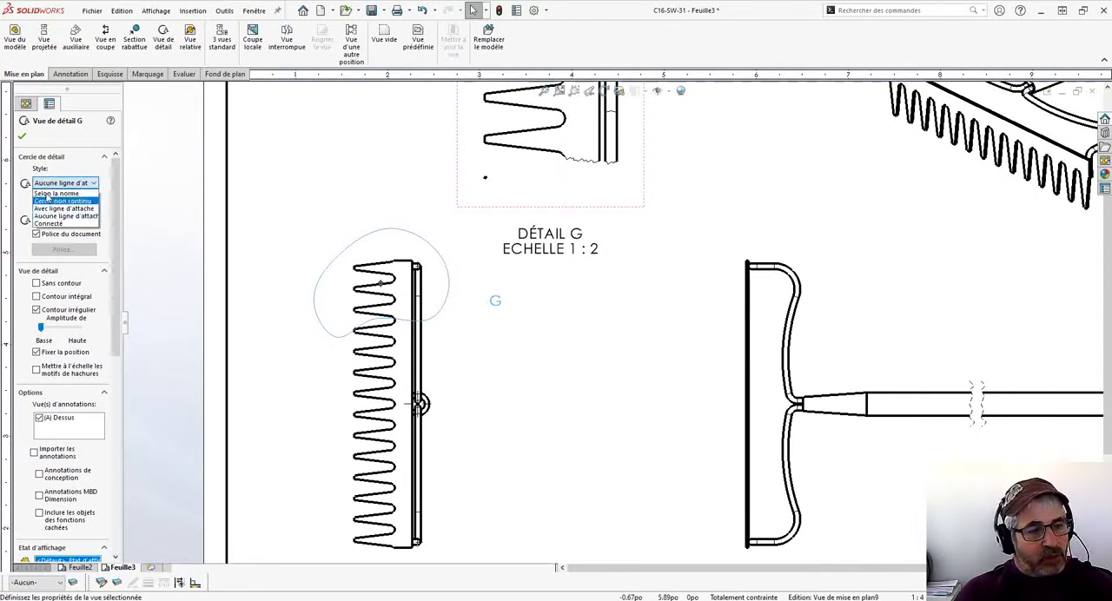
left_click(57, 230)
mouse_move(425, 224)
middle_mouse_down()
mouse_move(385, 333)
mouse_move(417, 333)
middle_mouse_up()
left_click(779, 234)
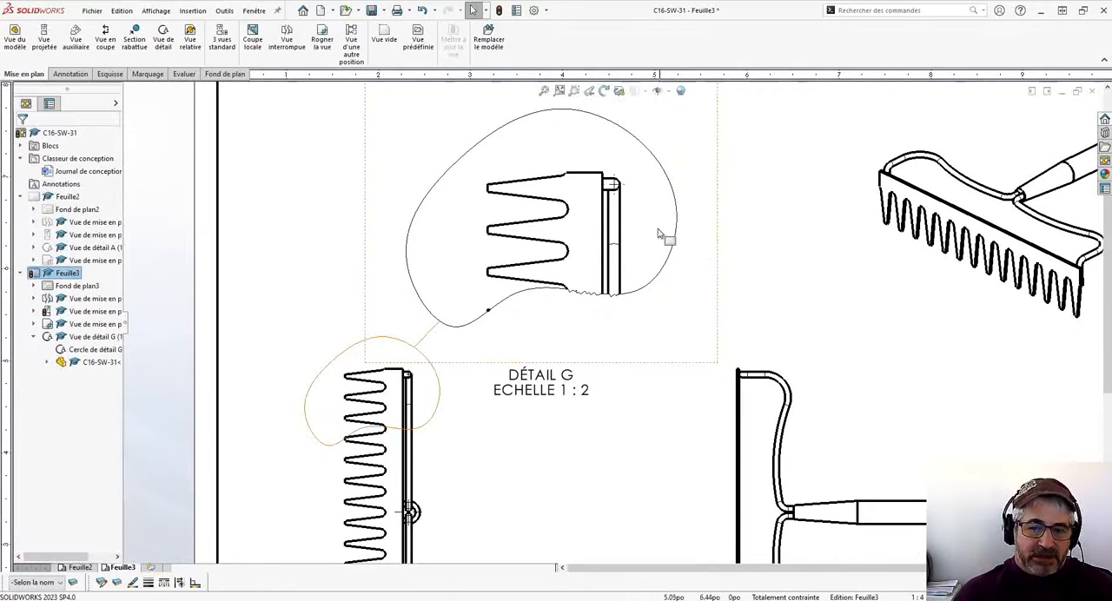
- Turn off the full outline around the detail G view and enable only Contour irrégulier
left_click(665, 202)
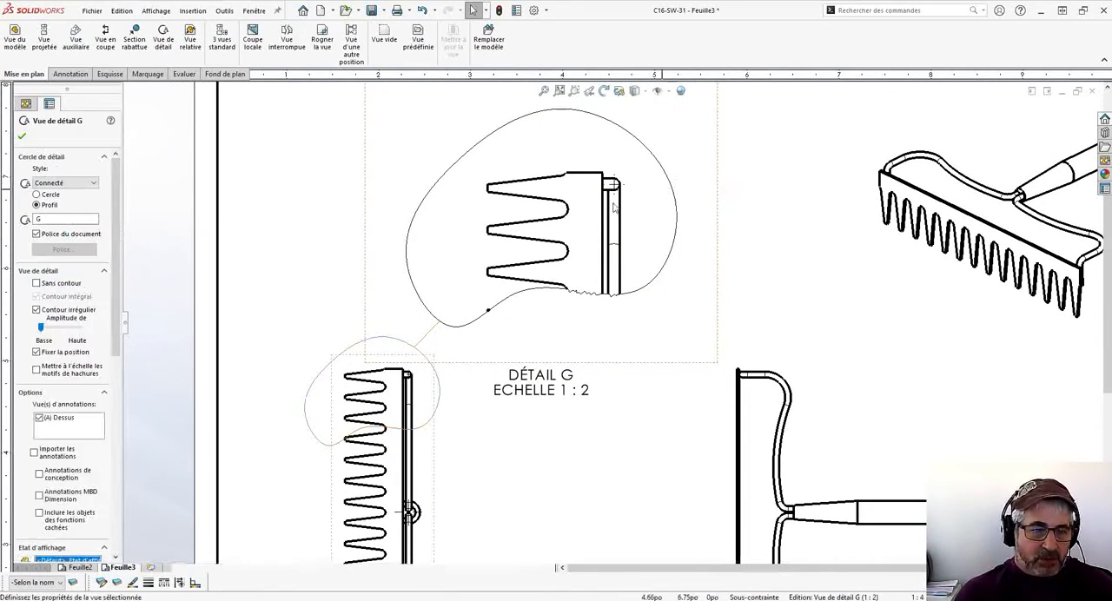
left_click(36, 284)
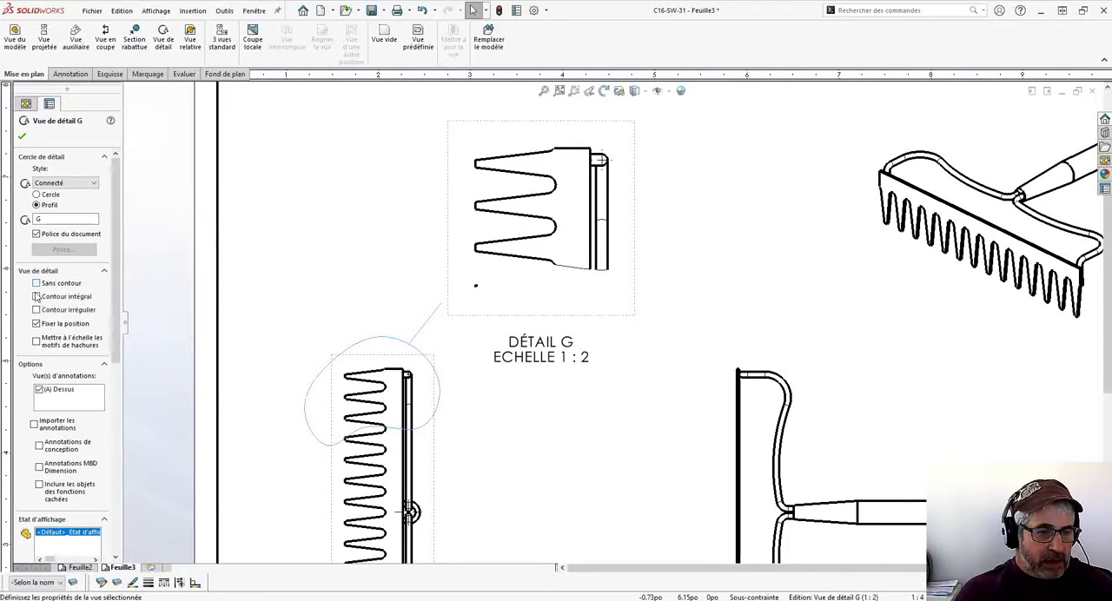
left_click(36, 296)
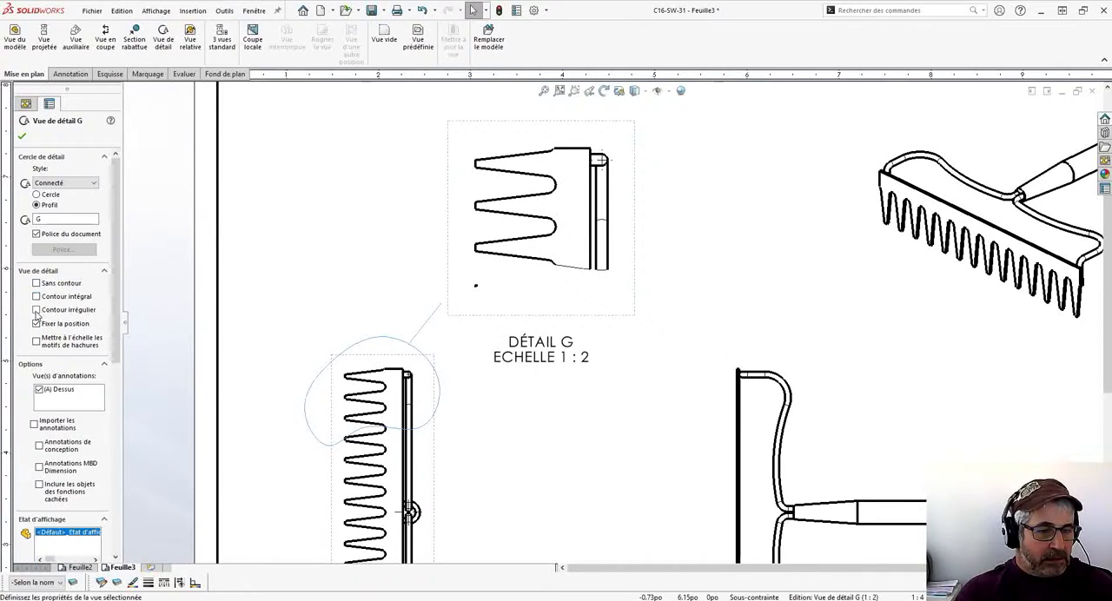
left_click(37, 310)
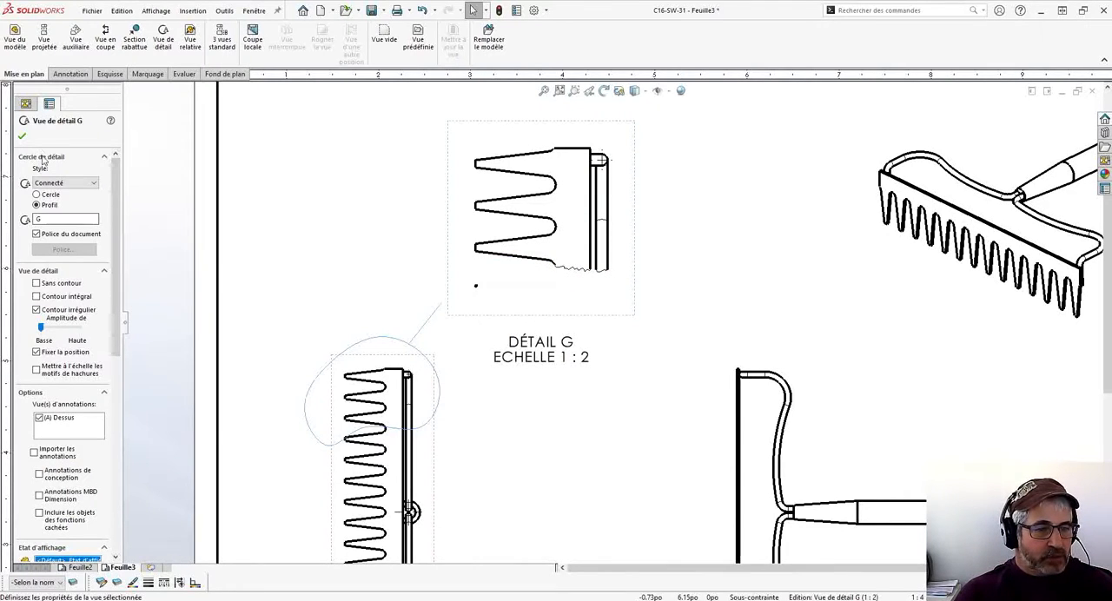
left_click(22, 138)
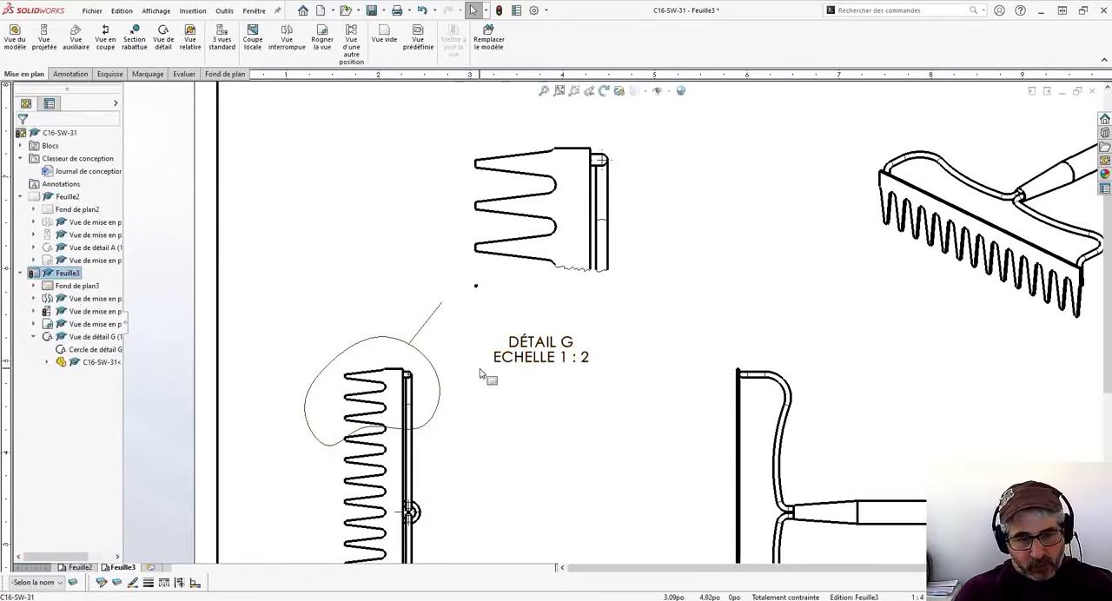
- Change the detail G callout style to Aucune ligne d'attache and place the letter G close to the spline outline
left_click(426, 361)
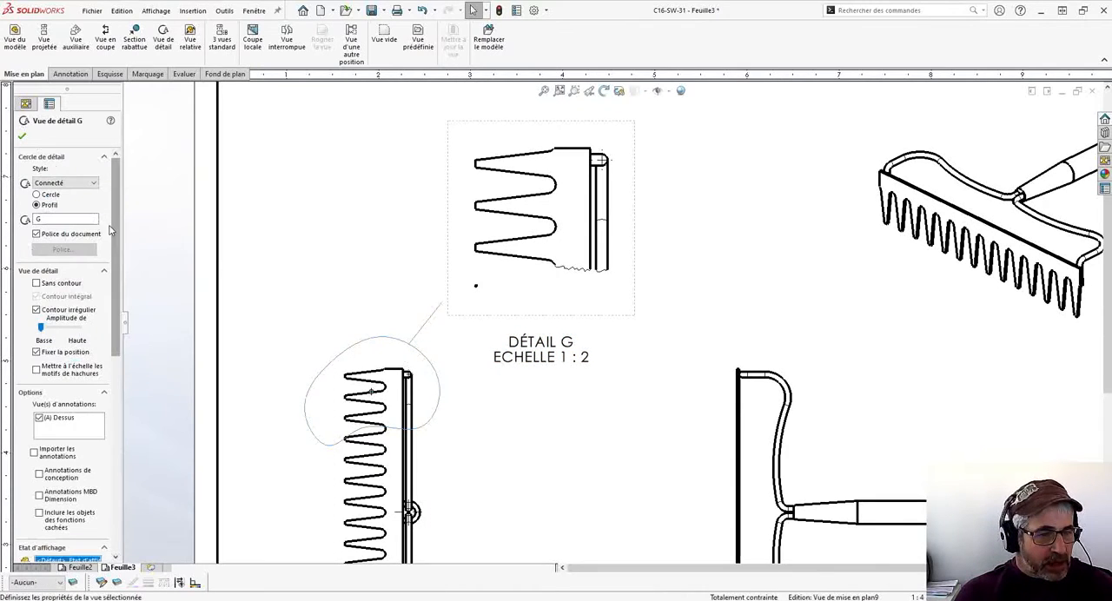
left_click(45, 184)
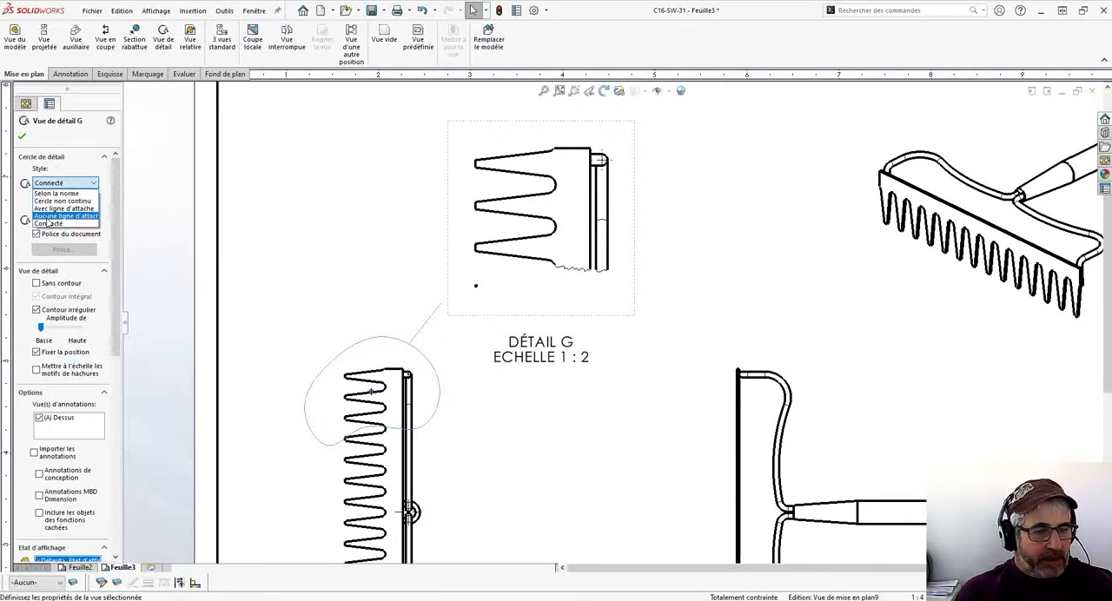
left_click(49, 216)
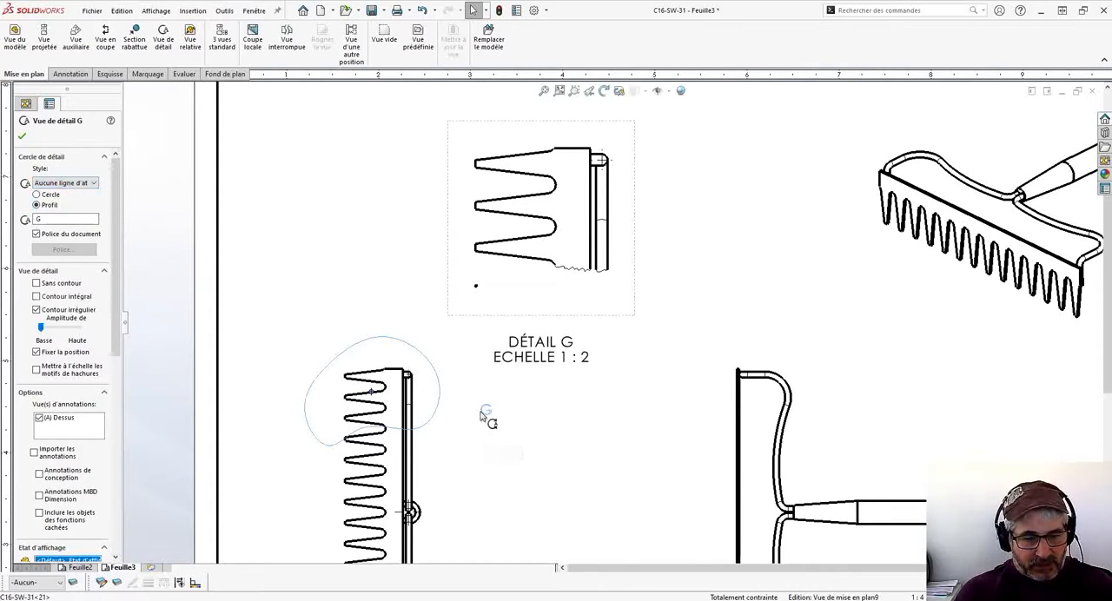
left_click(467, 458)
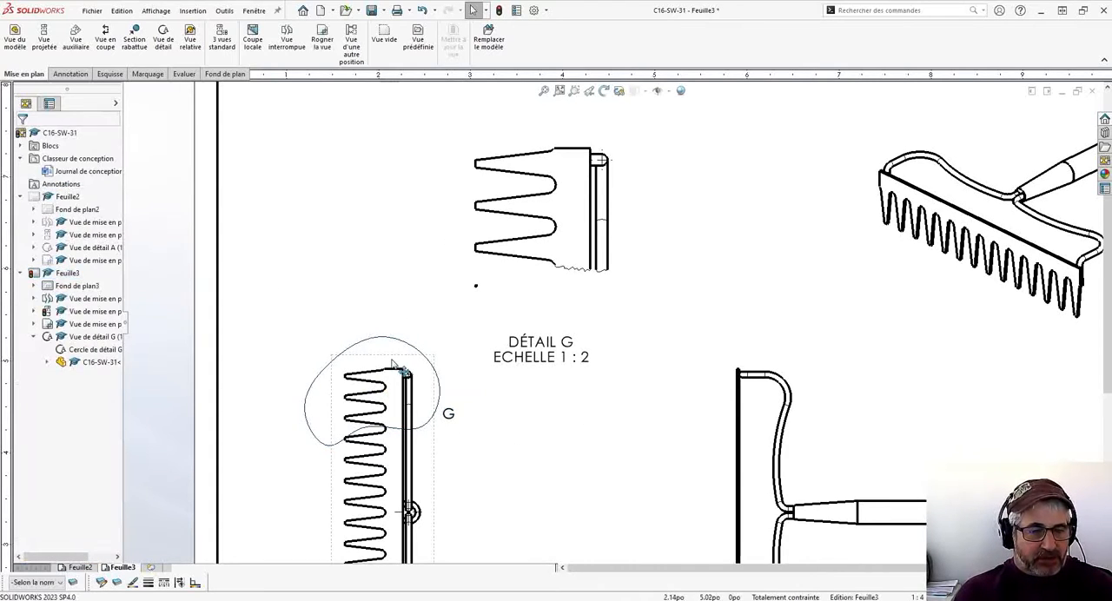
right_click(560, 248)
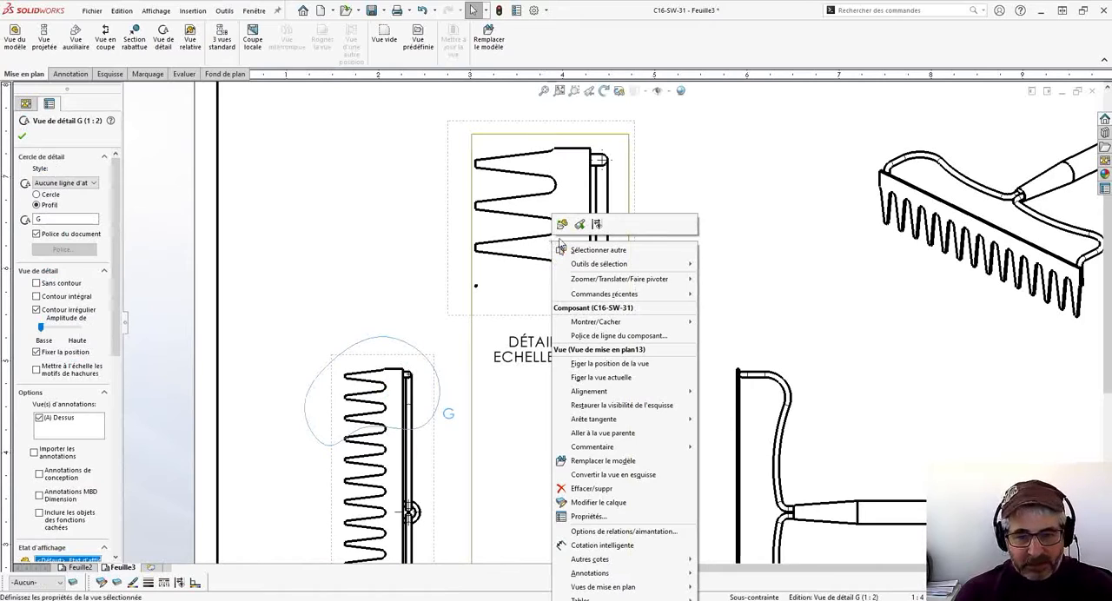
left_click(383, 404)
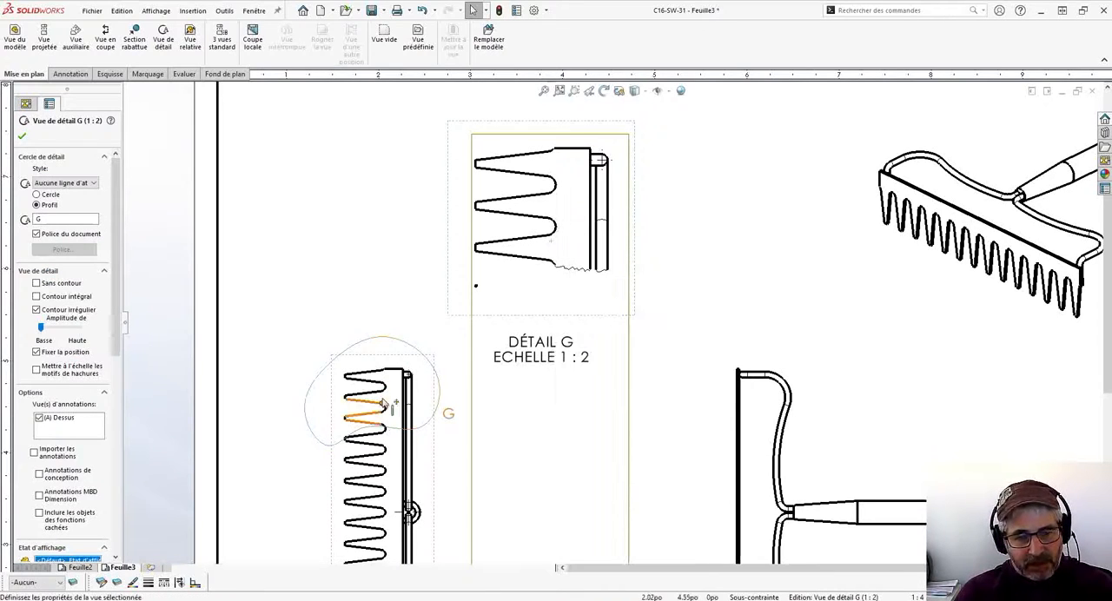
right_click(404, 341)
left_click(376, 295)
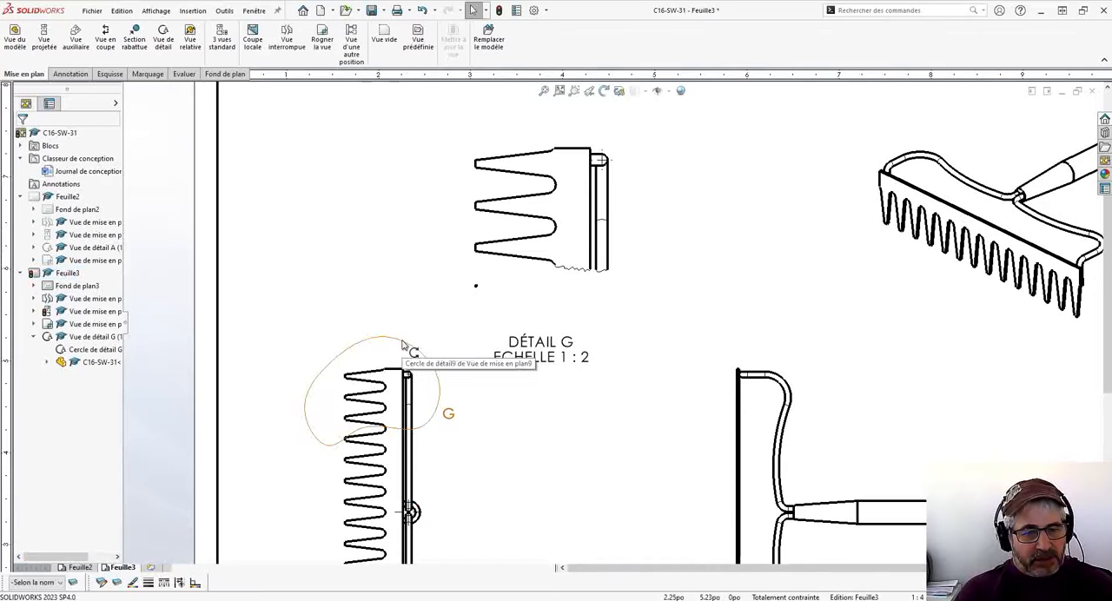
- Edit the detail G outline sketch, raising the spline's lower-left point to about X -2.34, Y 3.27, and return to Feuille3
right_click(403, 345)
left_click(445, 423)
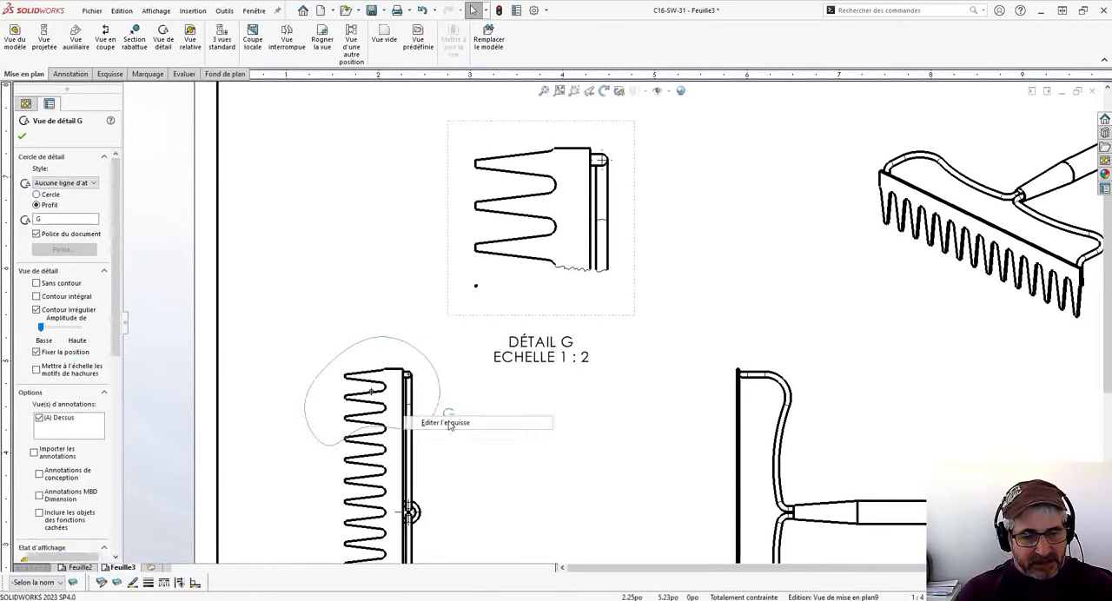
scroll(374, 448, "down", 5)
left_click(409, 372)
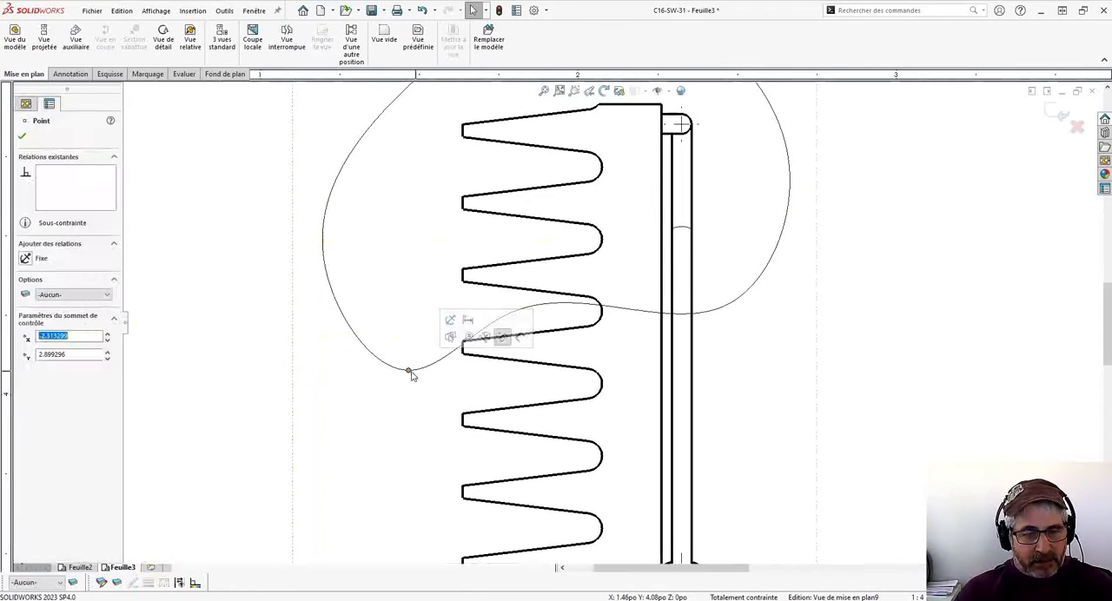
left_click_drag(409, 371, 405, 341)
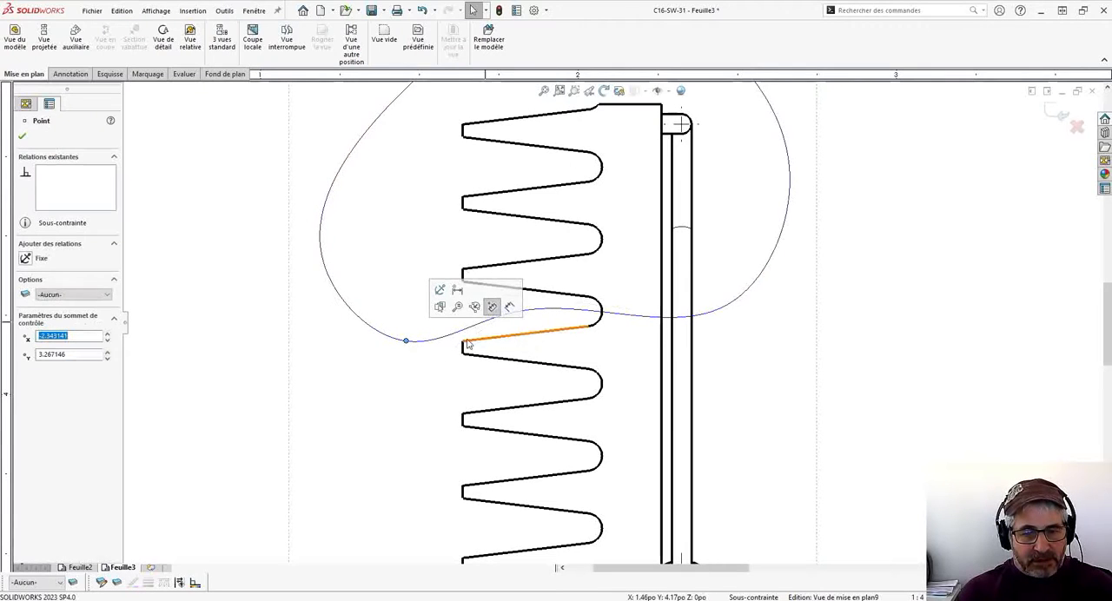
scroll(672, 287, "up", 2)
scroll(672, 287, "up", 3)
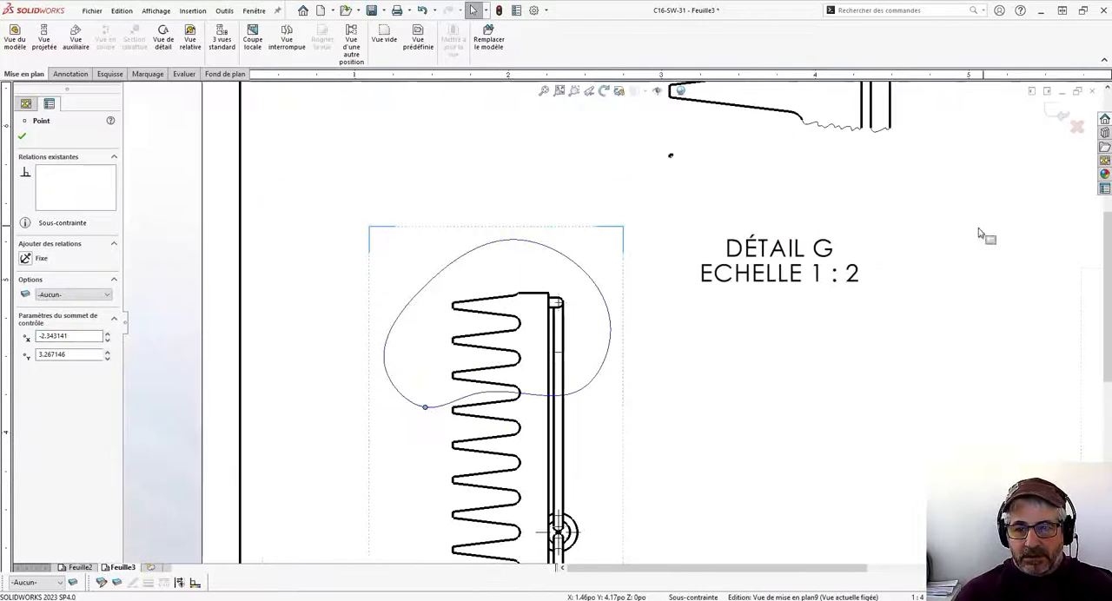
left_click(1062, 111)
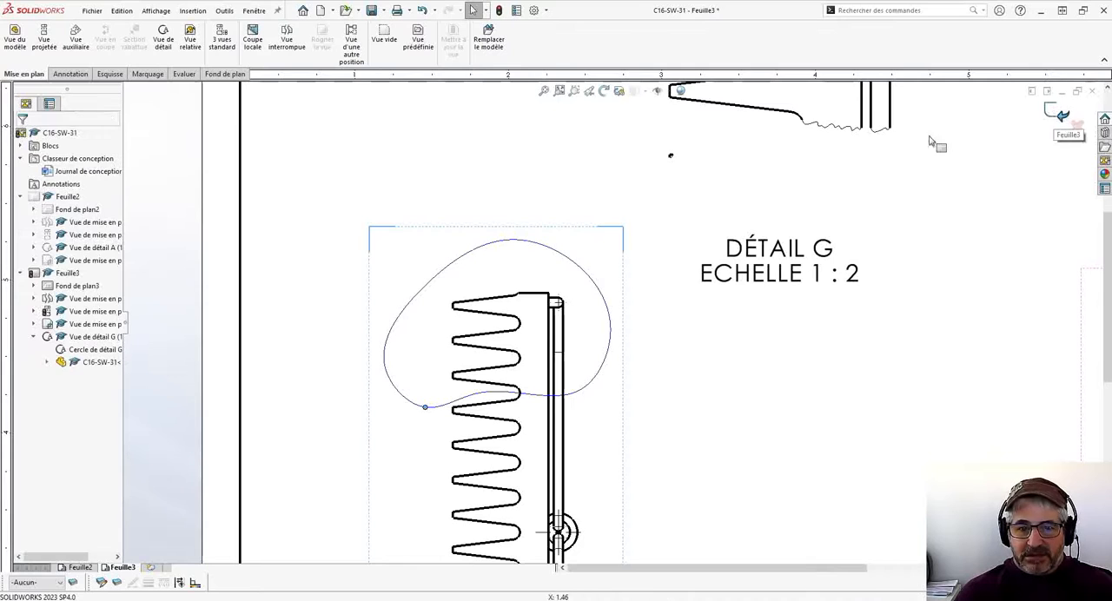
- Move the detail G view slightly to the right on the sheet and place its caption below and left of the teeth
middle_click_drag(646, 218, 581, 355)
scroll(619, 313, "up", 2)
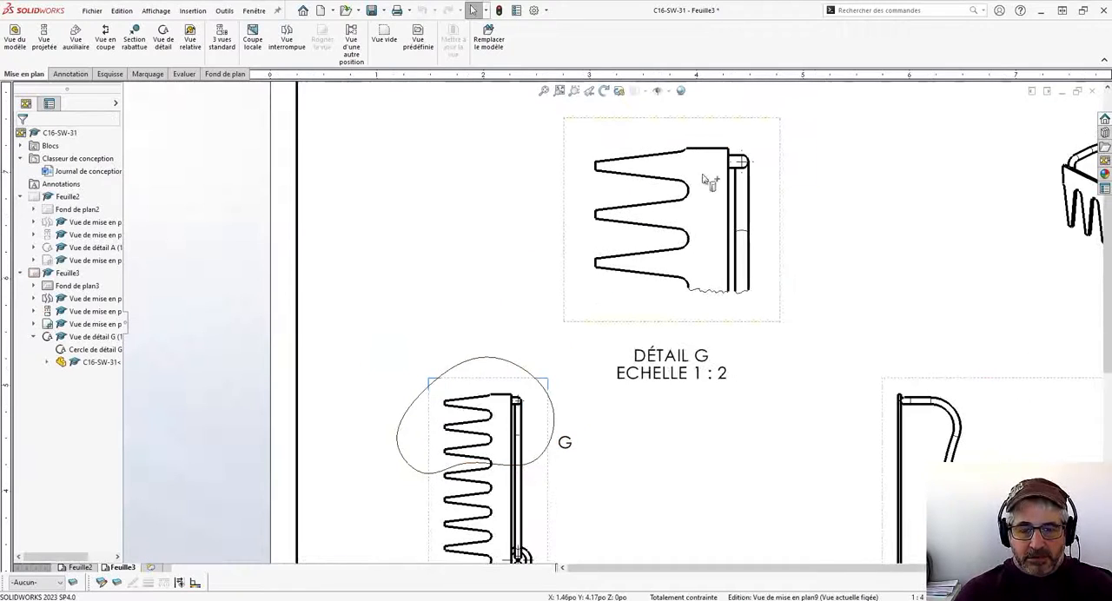
middle_click_drag(889, 377, 819, 323)
left_click_drag(662, 166, 739, 165)
left_click_drag(681, 319, 578, 282)
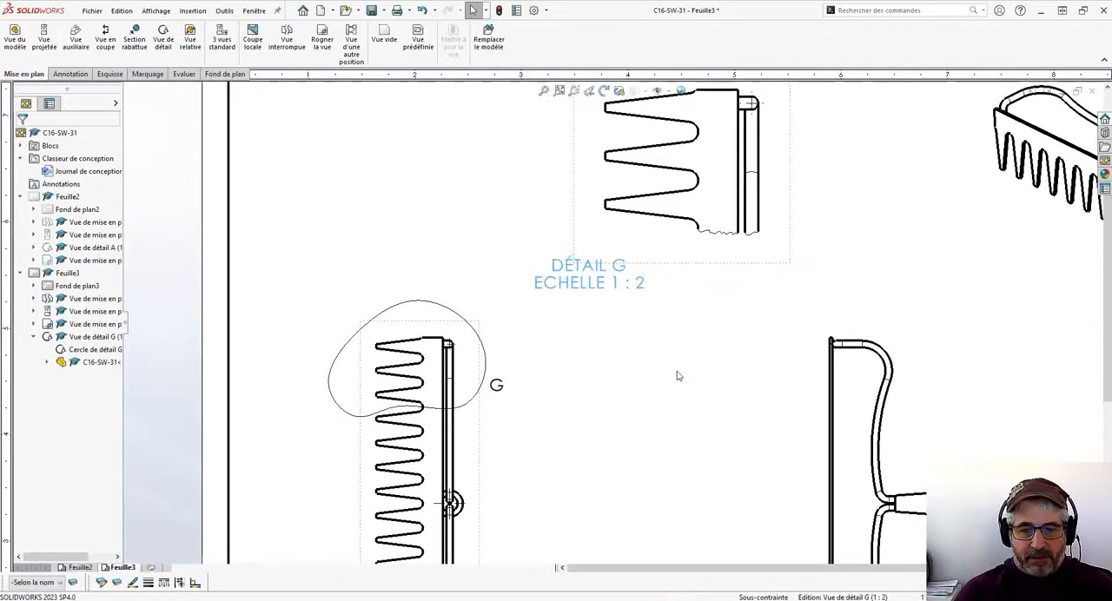
key("f")
left_click(566, 314)
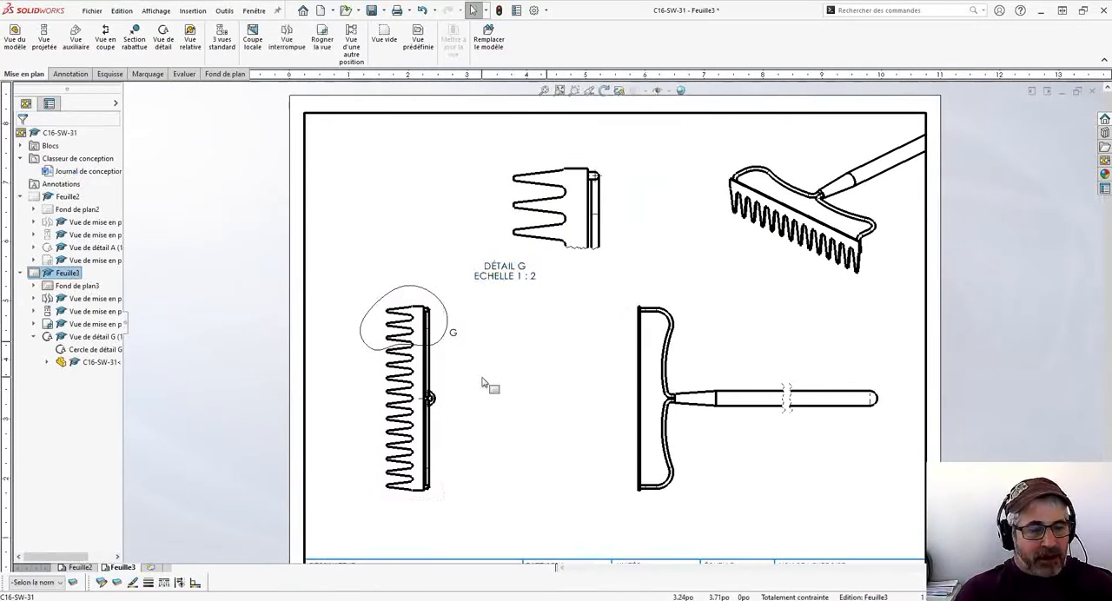